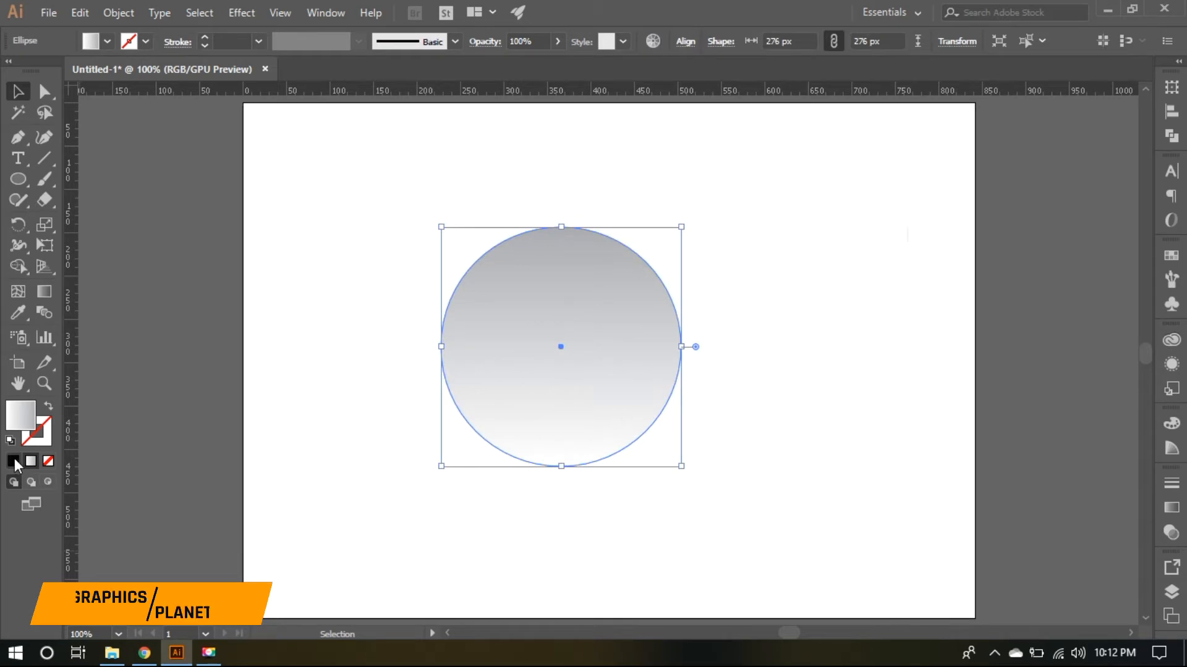
Replace the circle's gradient with a solid light gray fill, E2E2E2.
click(107, 42)
click(33, 73)
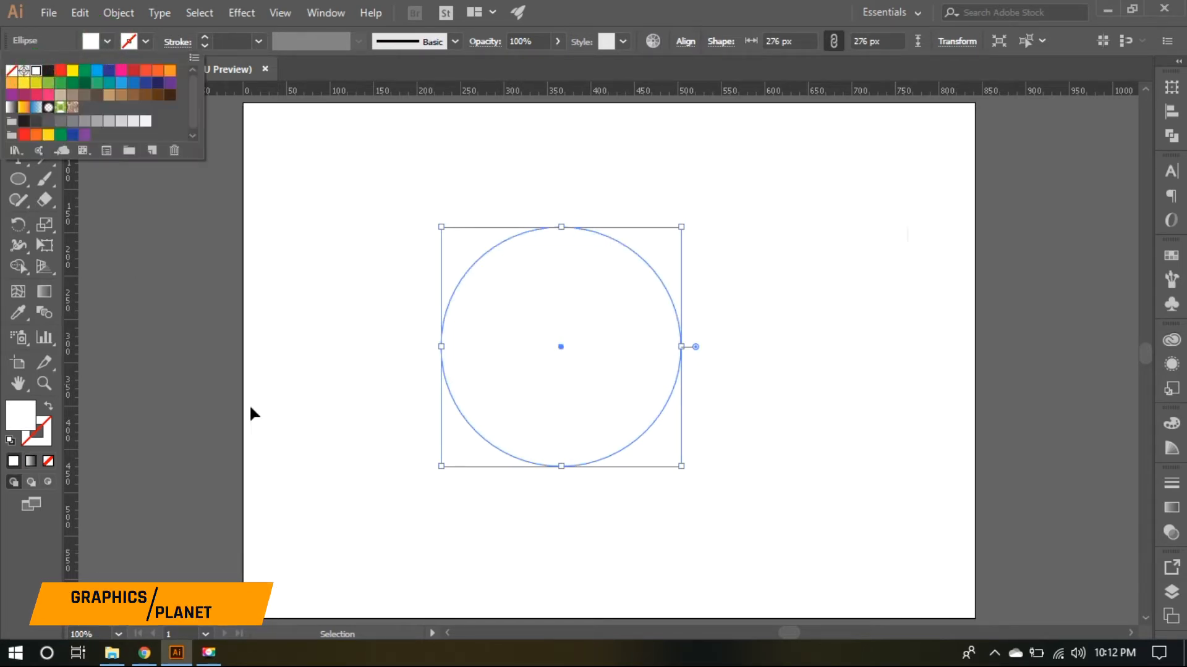
drag(528, 400, 525, 406)
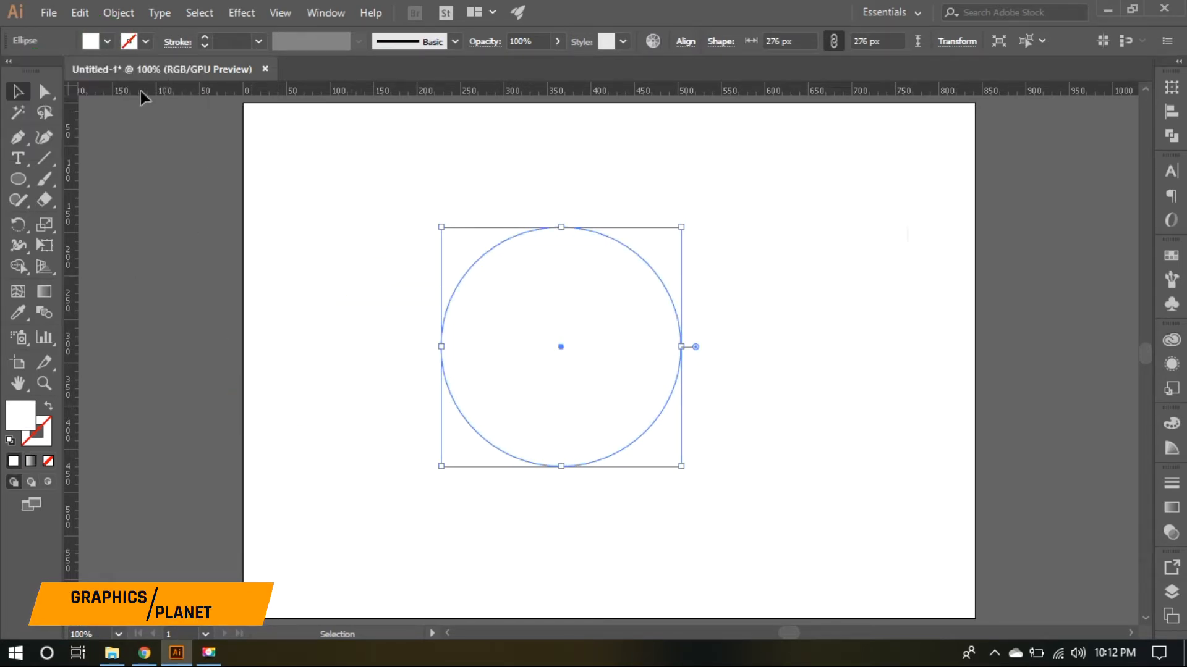
double_click(16, 414)
drag(426, 260, 335, 234)
click(788, 220)
click(837, 310)
Duplicate the circle horizontally beside the original and scale the copy proportionally from its center to about 236 px.
drag(490, 403, 739, 401)
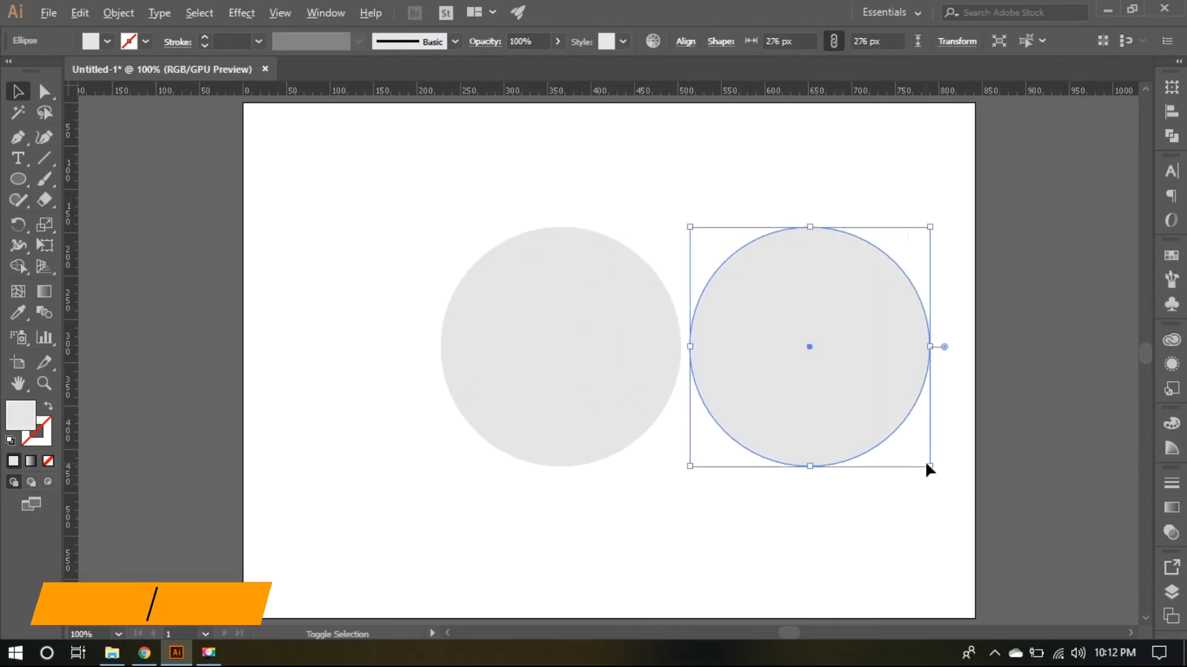
drag(928, 467, 911, 471)
click(908, 470)
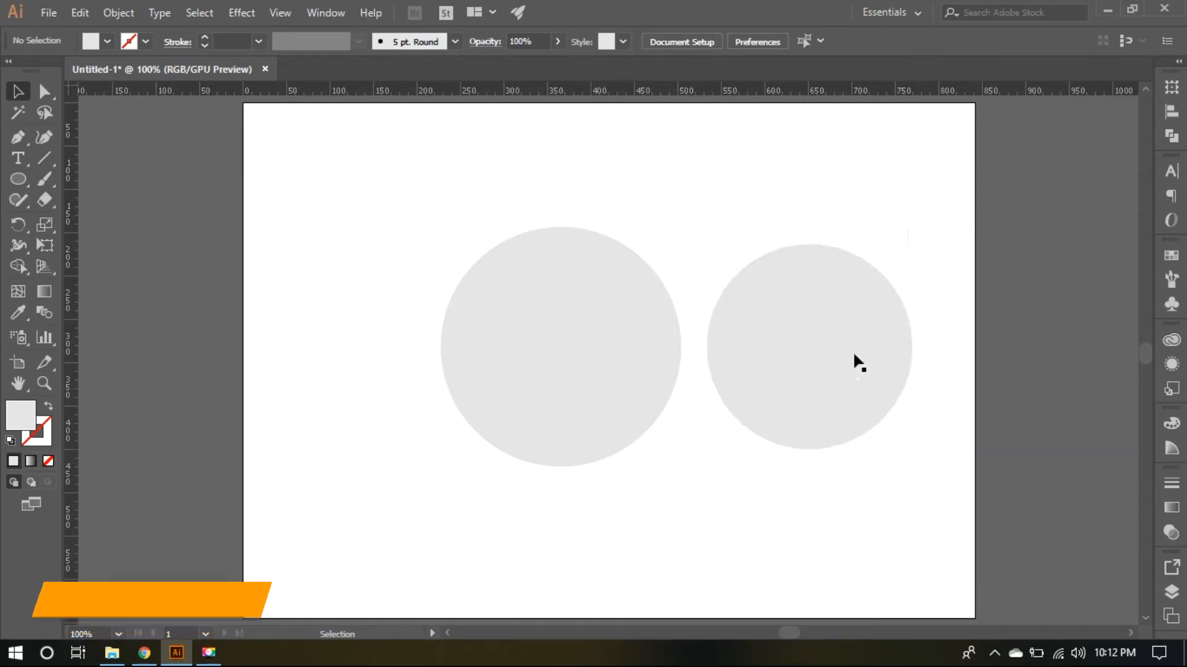
Fill the smaller circle with the darker gray D1D1D1.
click(795, 352)
double_click(24, 412)
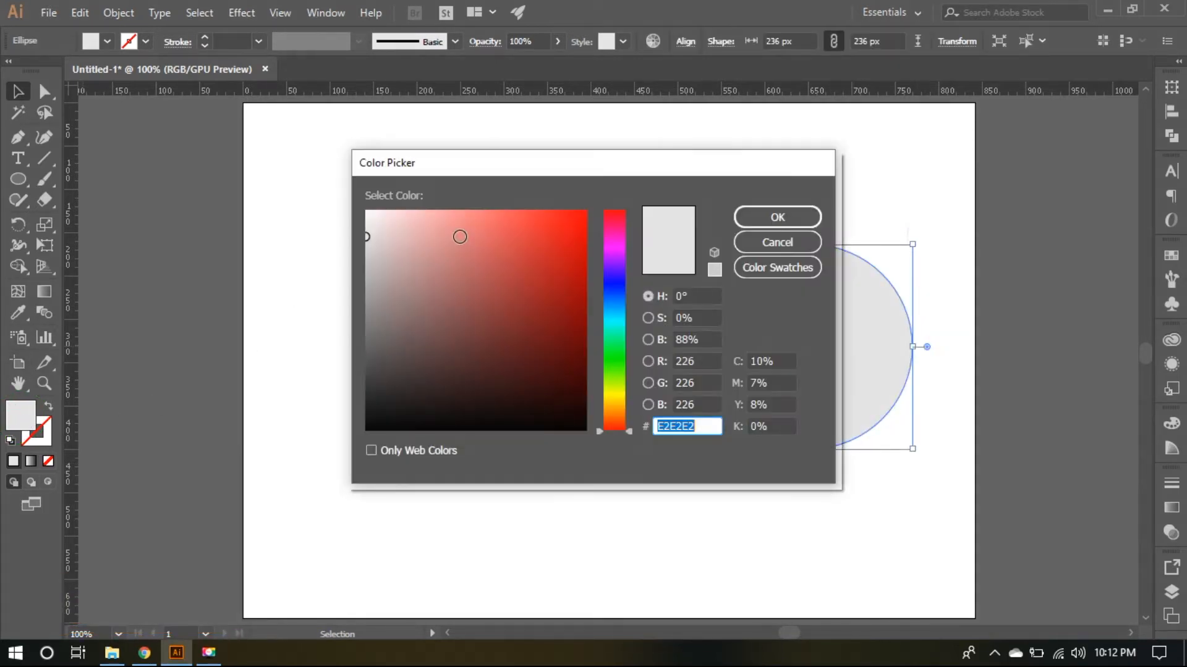
click(373, 246)
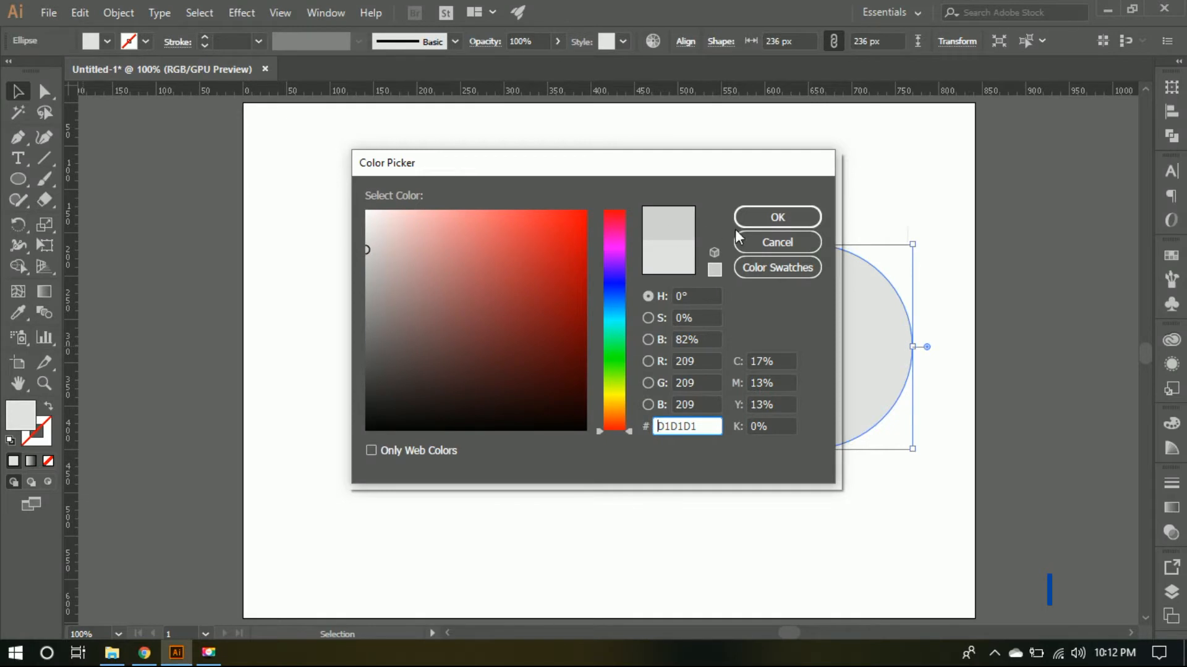
click(778, 217)
click(850, 213)
Align the smaller circle horizontally to the center of the large circle, keeping the large one as the key object.
shift+click(517, 326)
click(516, 323)
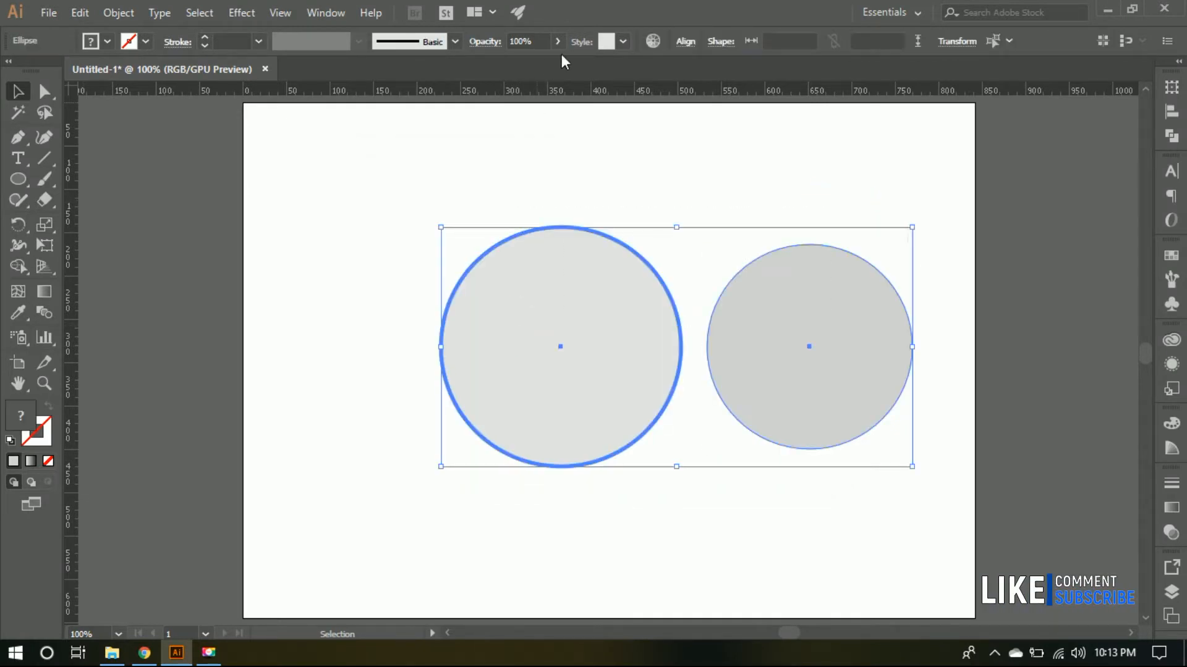
click(685, 42)
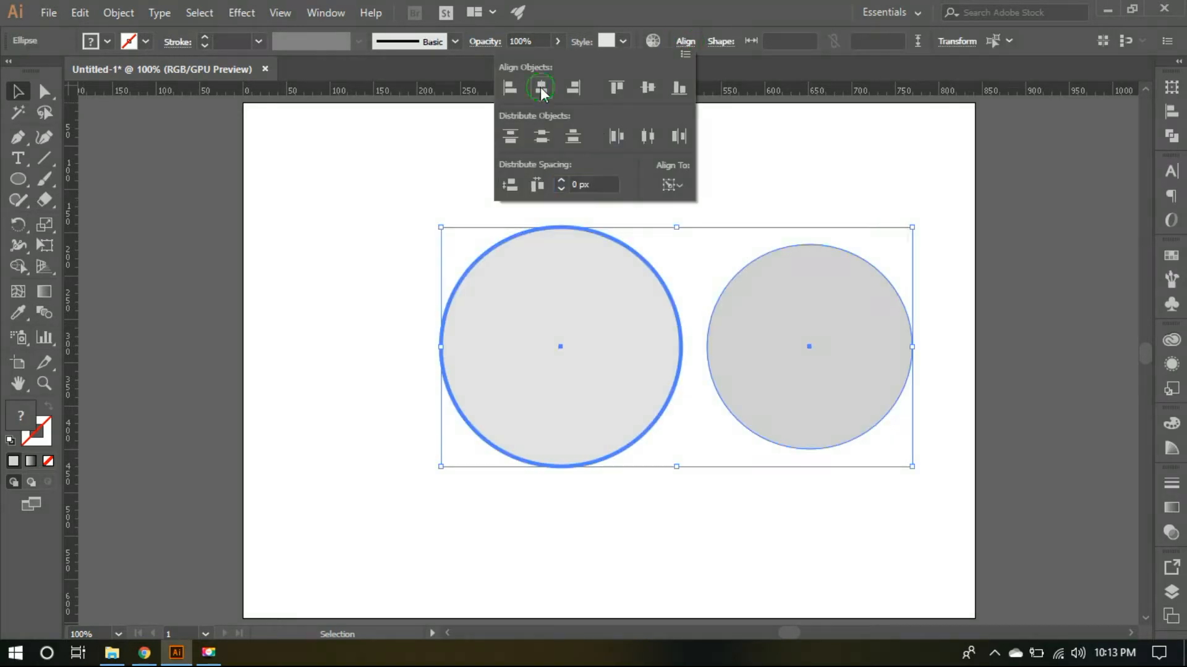
click(542, 87)
click(764, 247)
click(784, 276)
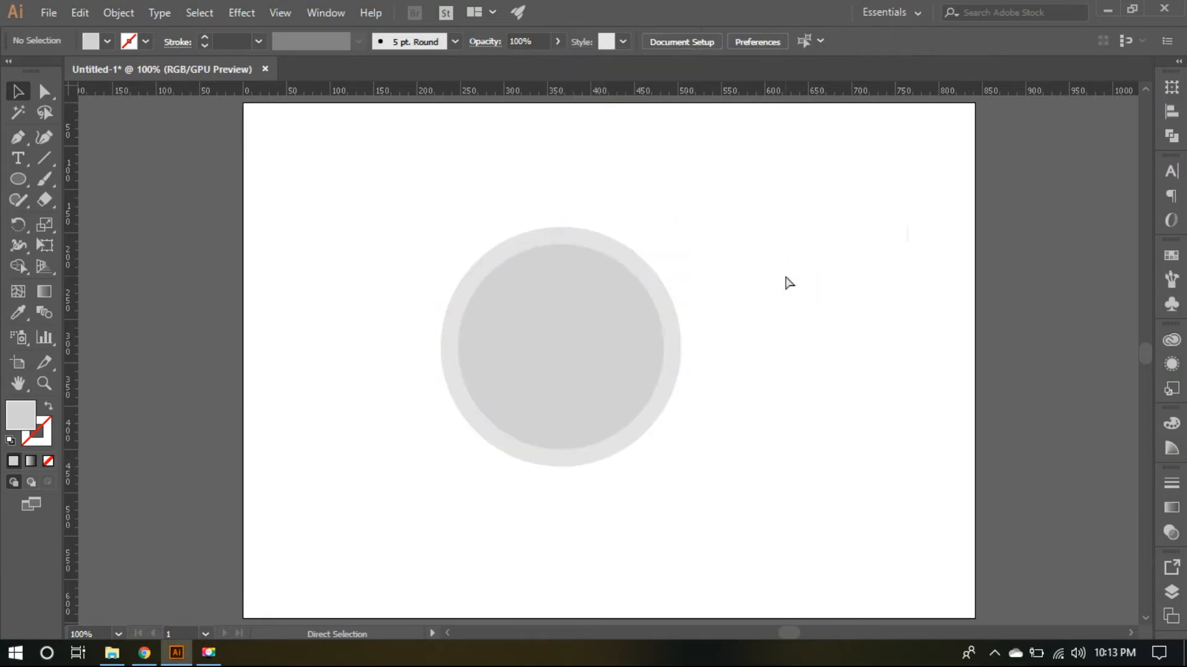
Paste a copy of the inner circle in front and scale it from its center to about 152 px.
key(ctrl+0)
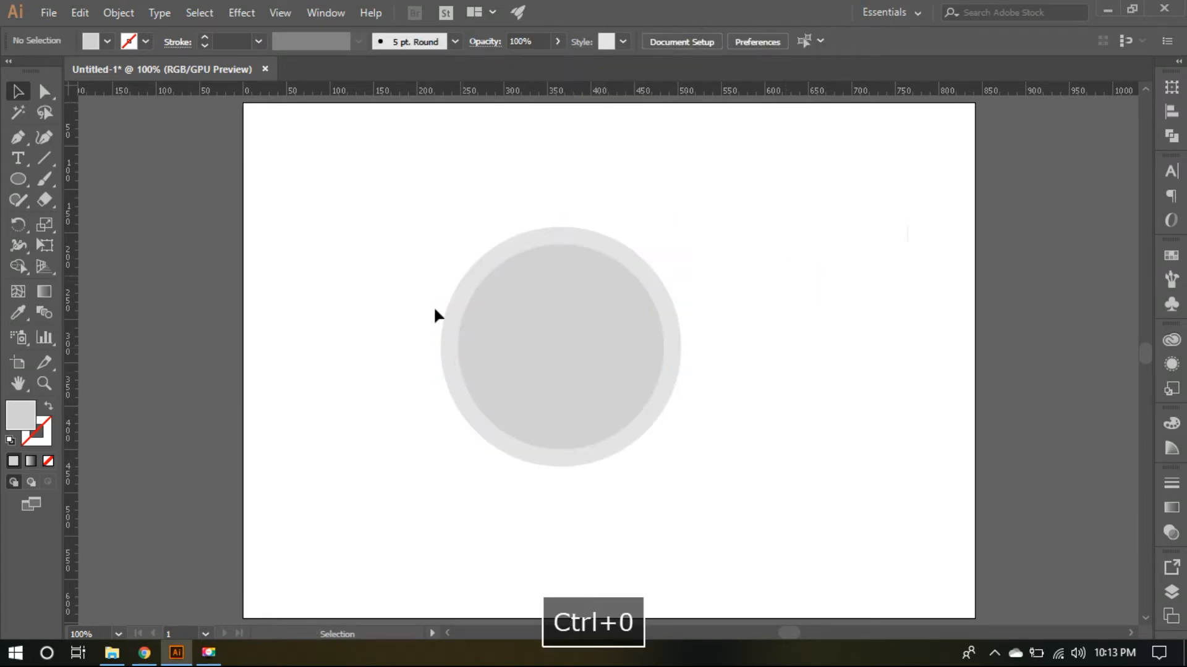
click(623, 364)
click(764, 407)
click(581, 325)
key(ctrl+c)
key(ctrl+f)
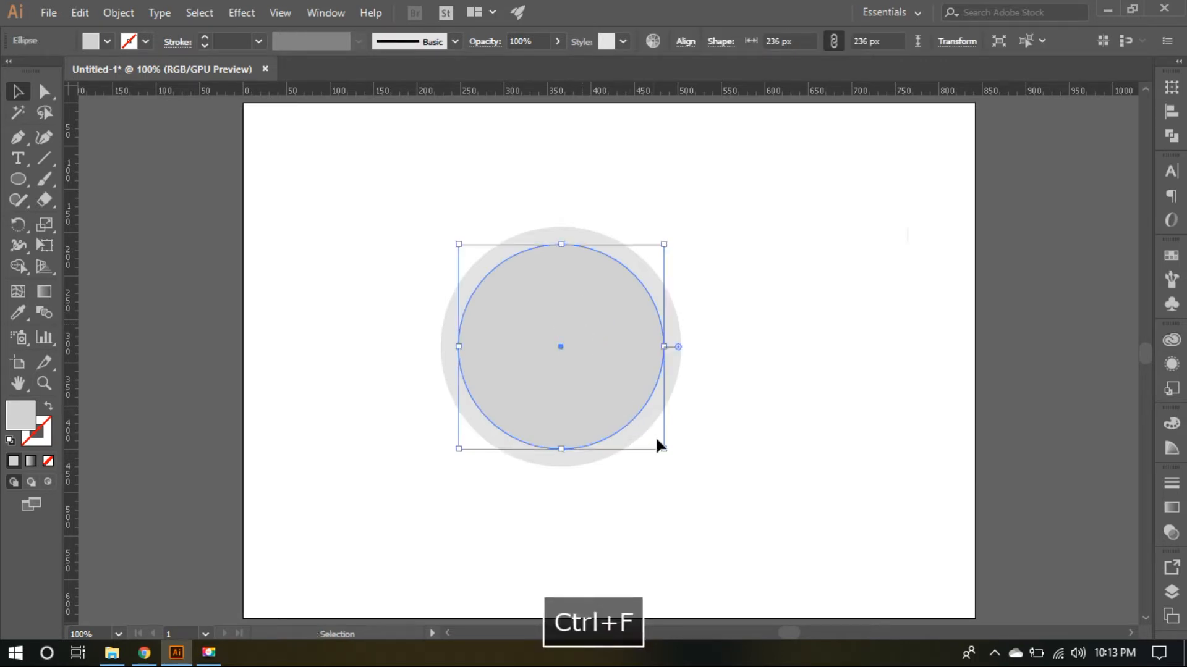
drag(663, 448, 627, 413)
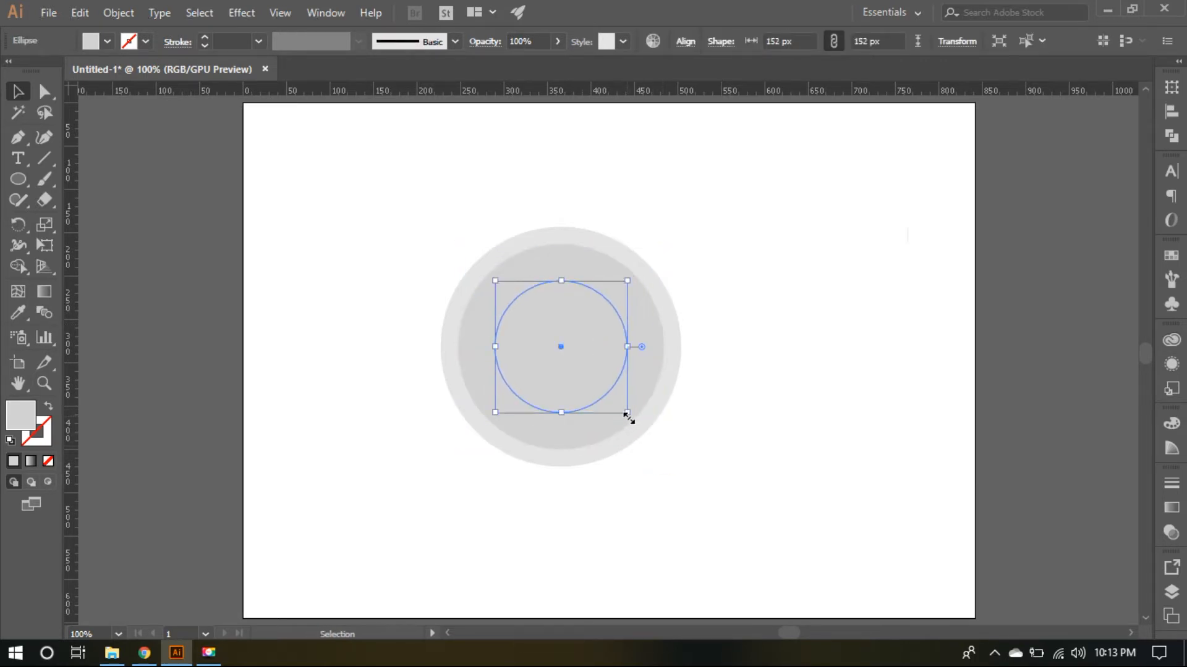
Sample the outer circle's light gray fill onto the new innermost circle with the Eyedropper.
key(i)
click(669, 339)
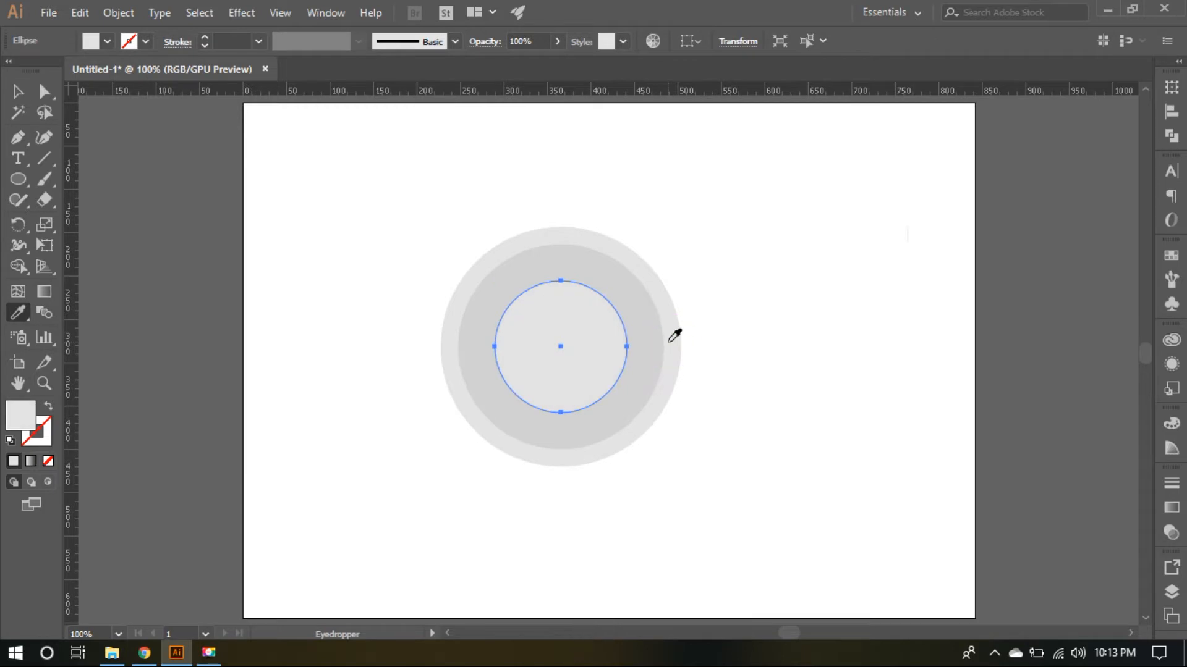
key(v)
click(749, 403)
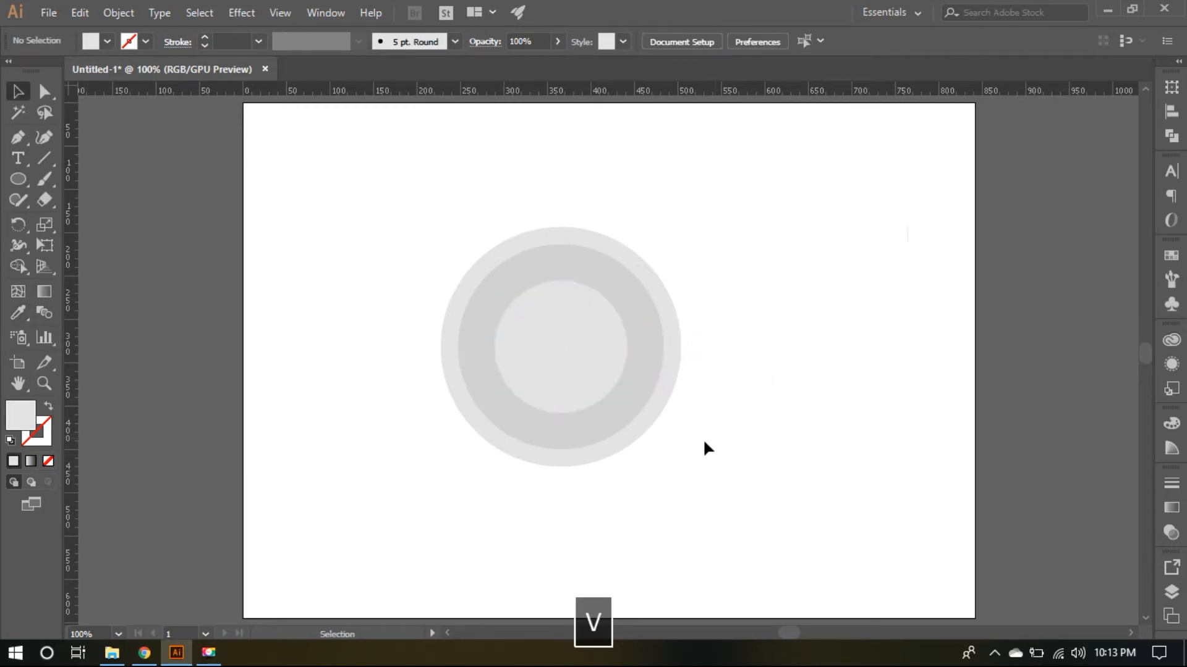
Duplicate the two larger concentric circles horizontally into the empty space beside the original dial.
click(575, 363)
click(762, 495)
drag(762, 495, 438, 214)
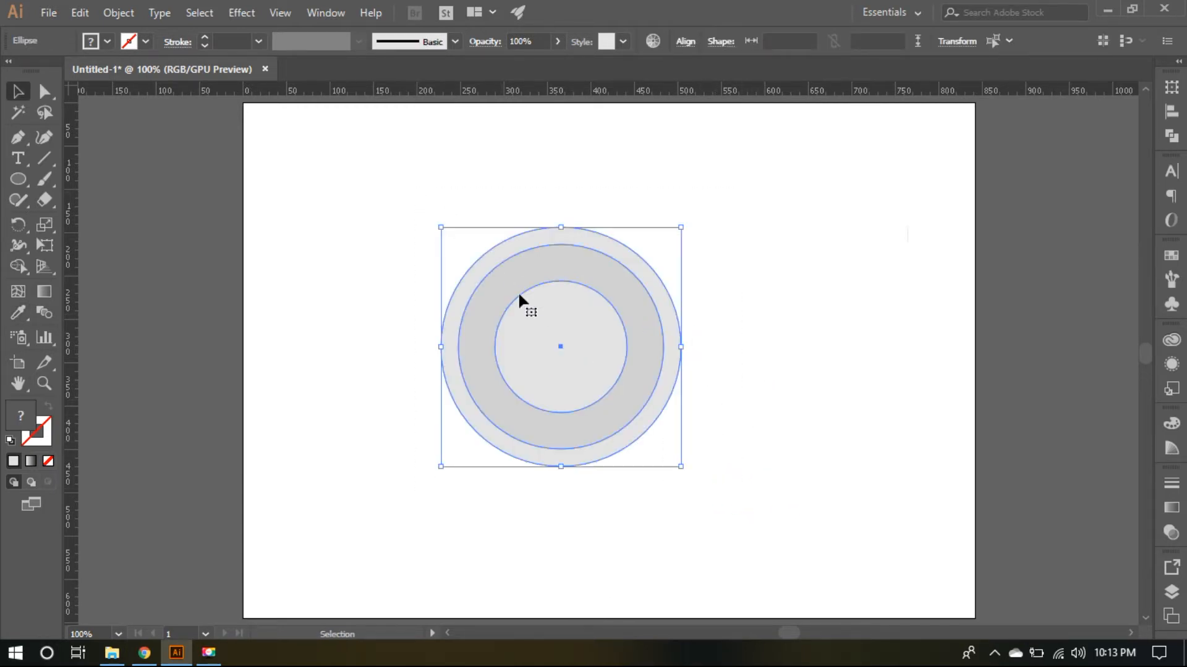
click(734, 401)
drag(646, 343, 936, 364)
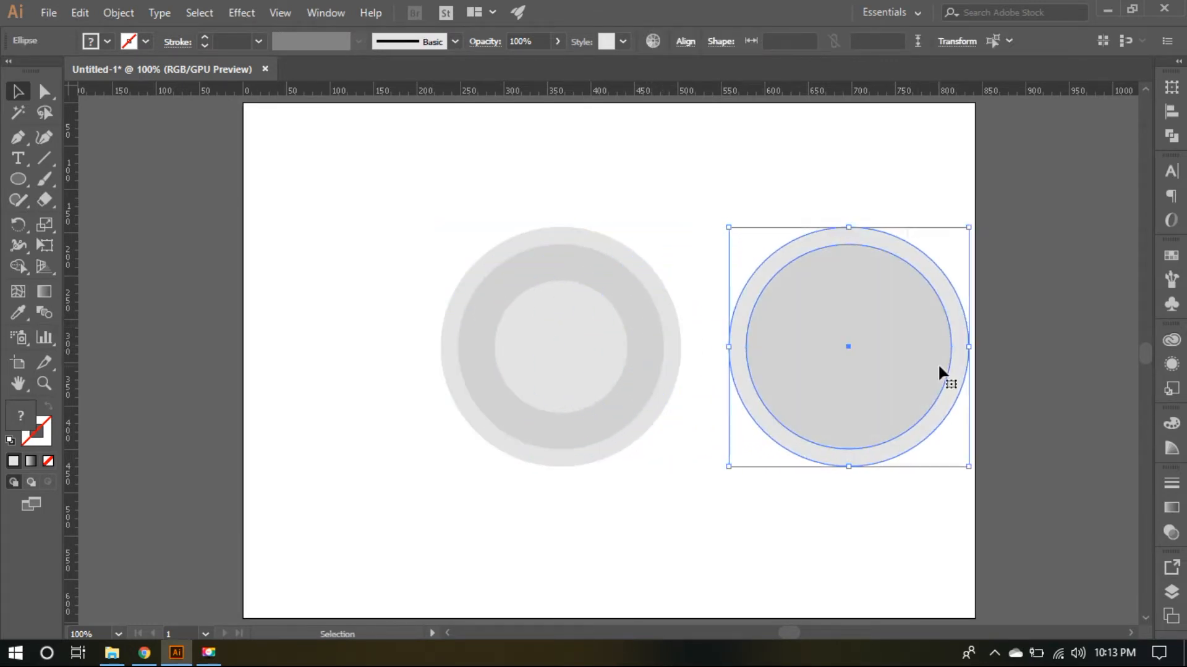
Draw a straight vertical Pen line through the center of the duplicated circles and swap its fill and stroke.
key(p)
click(846, 180)
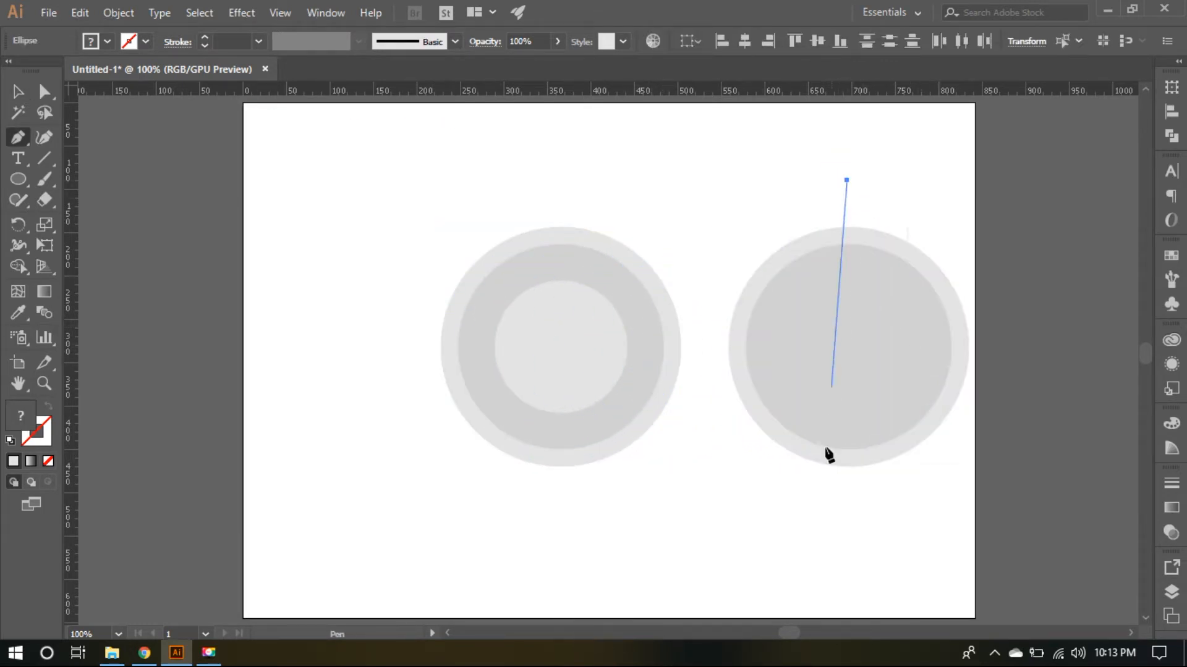
shift+click(839, 513)
key(v)
click(48, 406)
click(794, 569)
Paste a copy of the vertical line in front and rotate it 45° so it crosses the circles diagonally.
drag(907, 564, 816, 508)
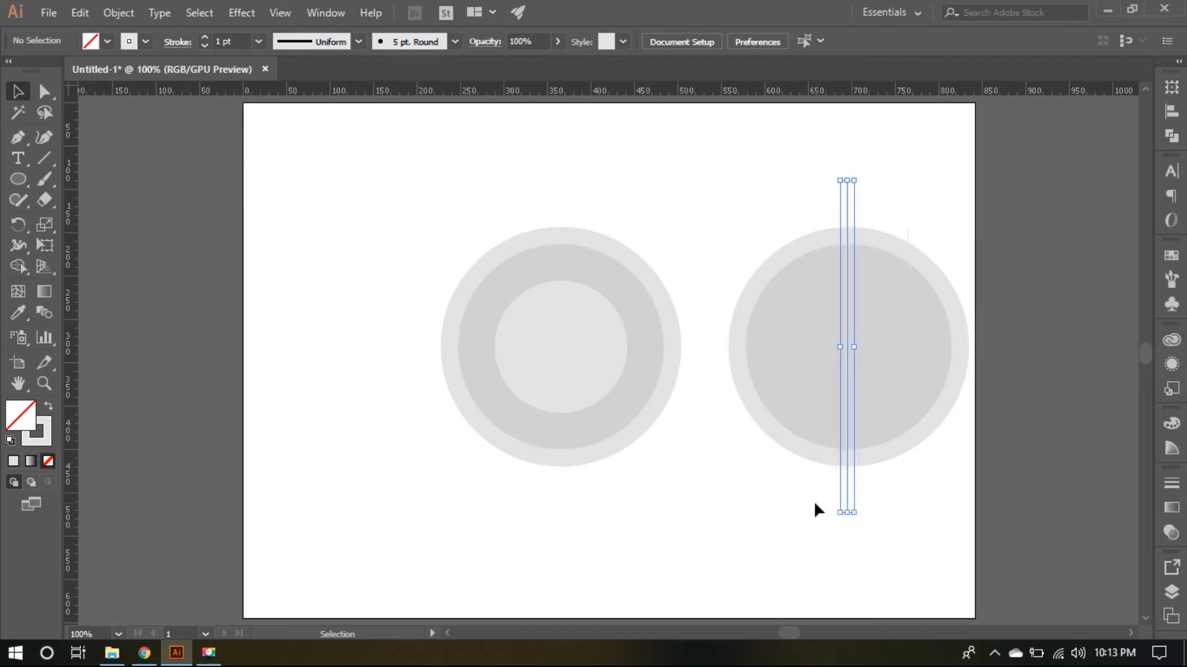
key(a)
key(ctrl+c)
key(v)
key(ctrl+f)
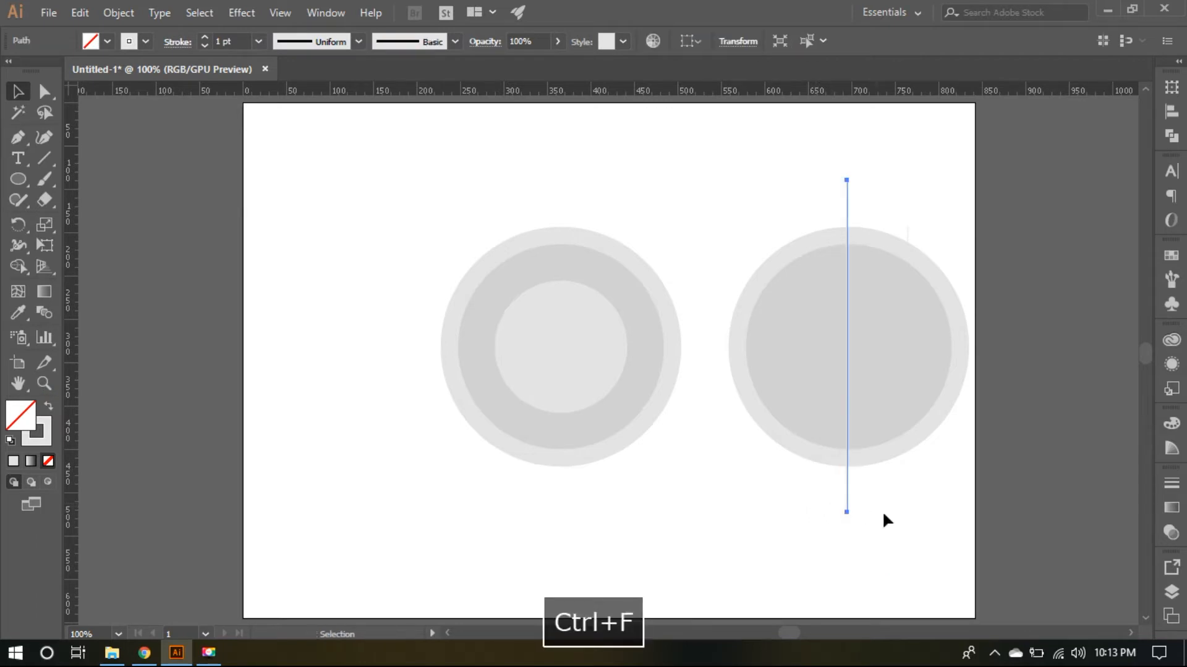
click(863, 518)
Use Shape Builder on the duplicated circles and lines to remove everything except the ring segment from the top to the lower diagonal.
drag(863, 518, 816, 307)
click(940, 499)
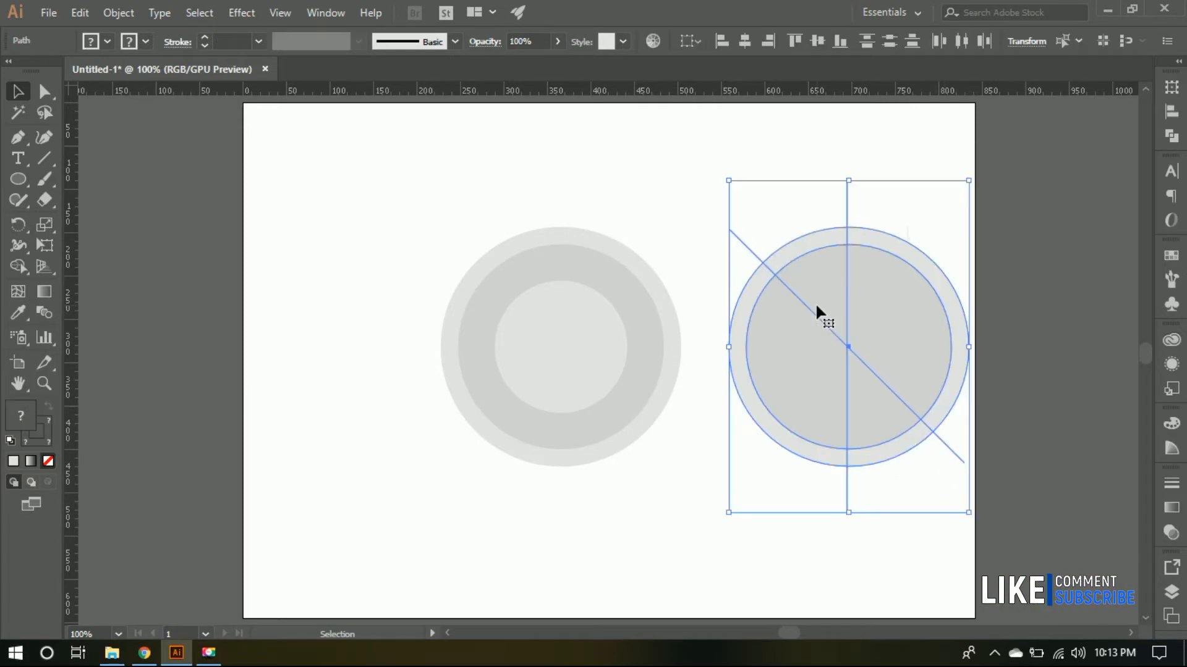
key(shift+m)
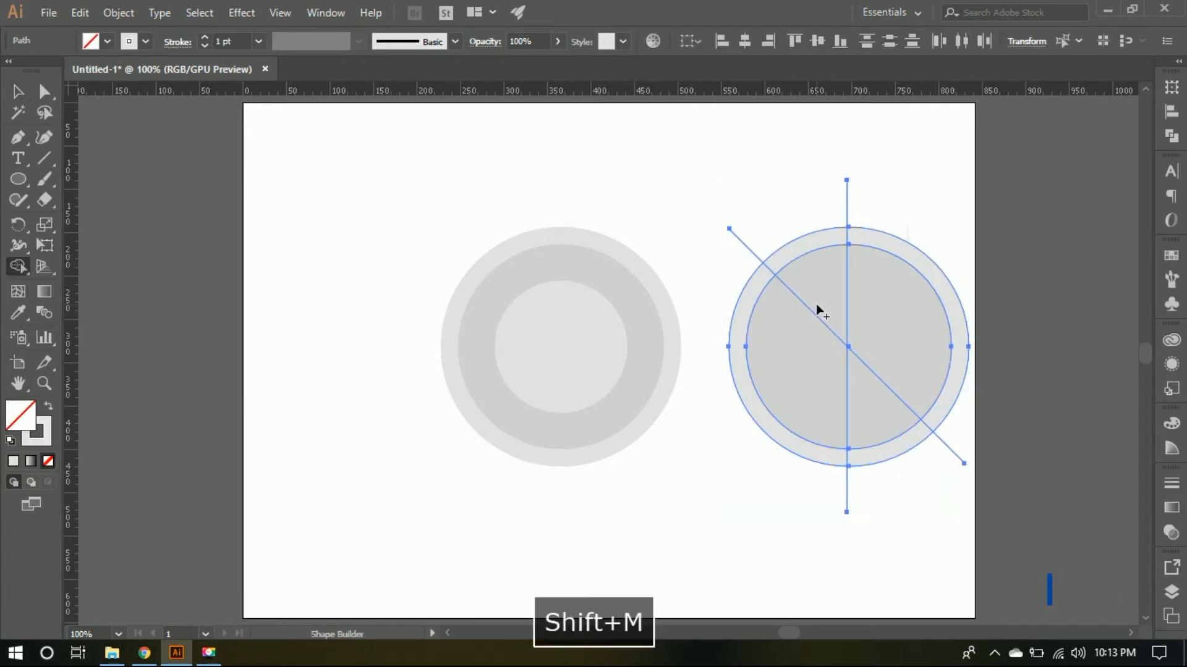
mouse_move(864, 185)
mouse_down()
mouse_move(761, 223)
mouse_move(749, 256)
mouse_move(805, 249)
mouse_move(802, 323)
mouse_move(891, 307)
mouse_move(868, 467)
mouse_move(803, 460)
mouse_up()
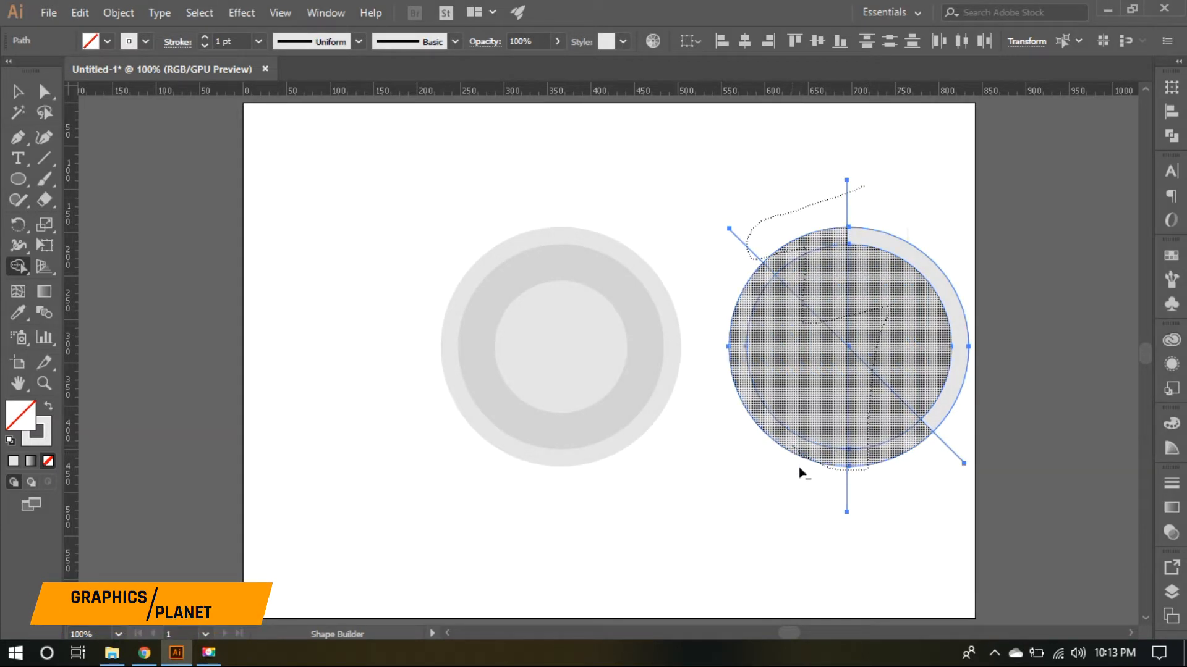
drag(987, 445, 970, 451)
mouse_move(859, 411)
mouse_down()
mouse_move(832, 457)
mouse_move(855, 442)
mouse_move(766, 253)
mouse_up()
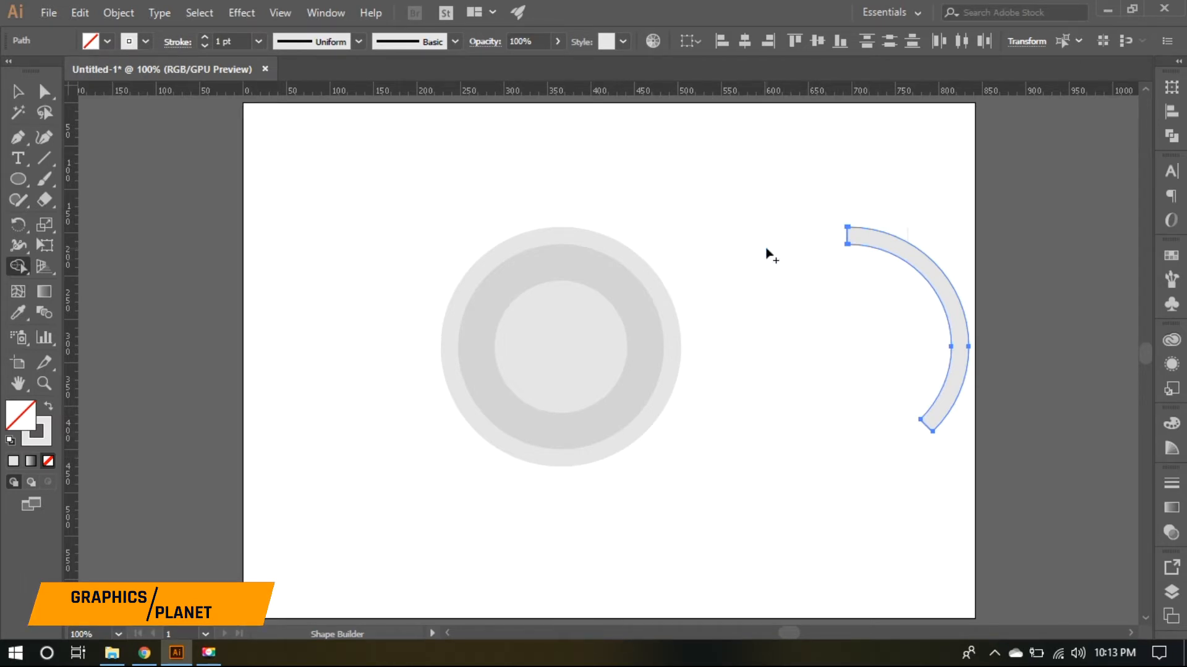
Move the remaining arc segment closer to the concentric circles.
key(v)
drag(958, 328, 810, 337)
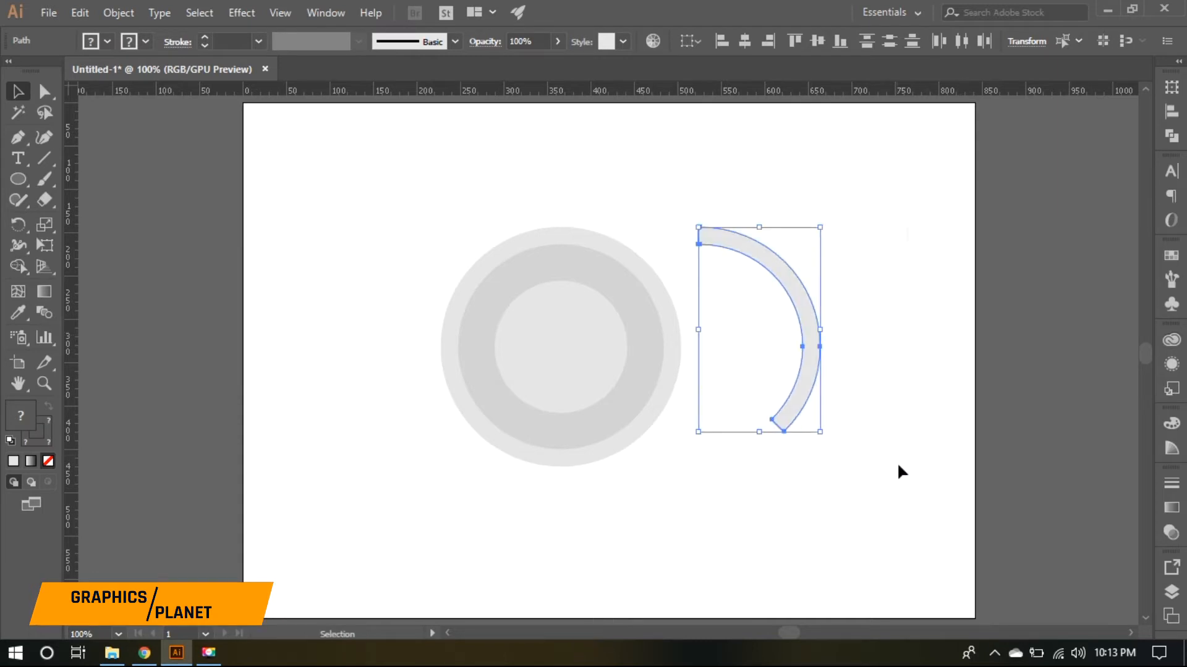
click(827, 464)
Round the corners at the arc's lower end with a 10 px radius.
key(a)
drag(753, 365, 802, 499)
drag(784, 416, 780, 411)
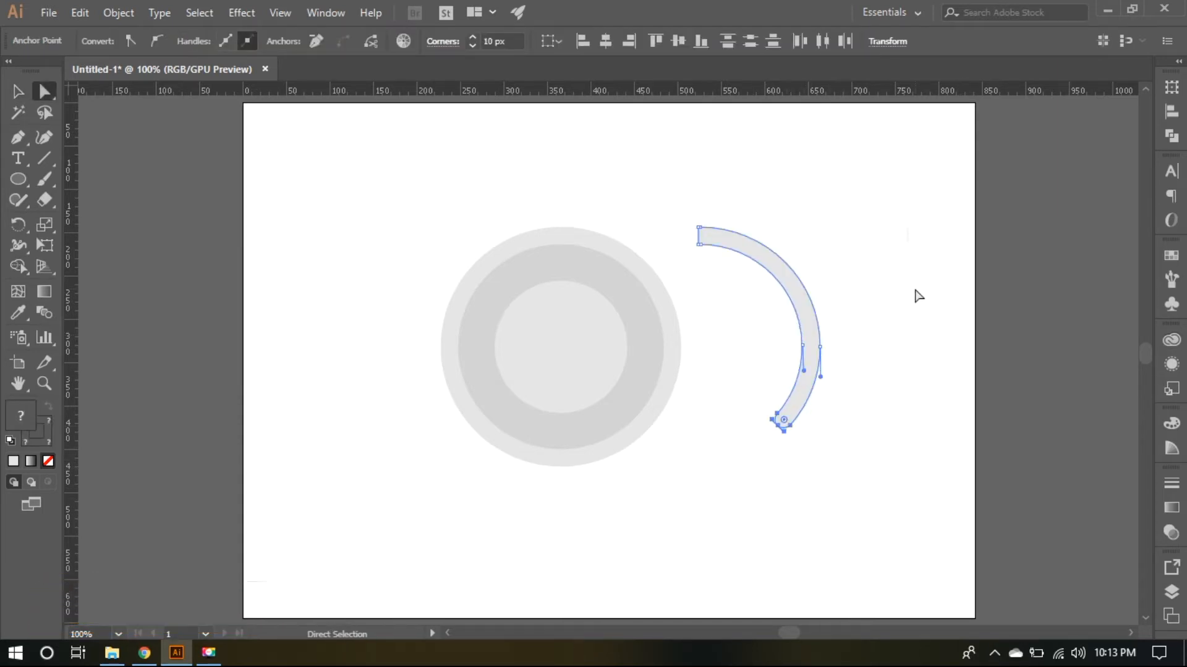
key(v)
click(827, 371)
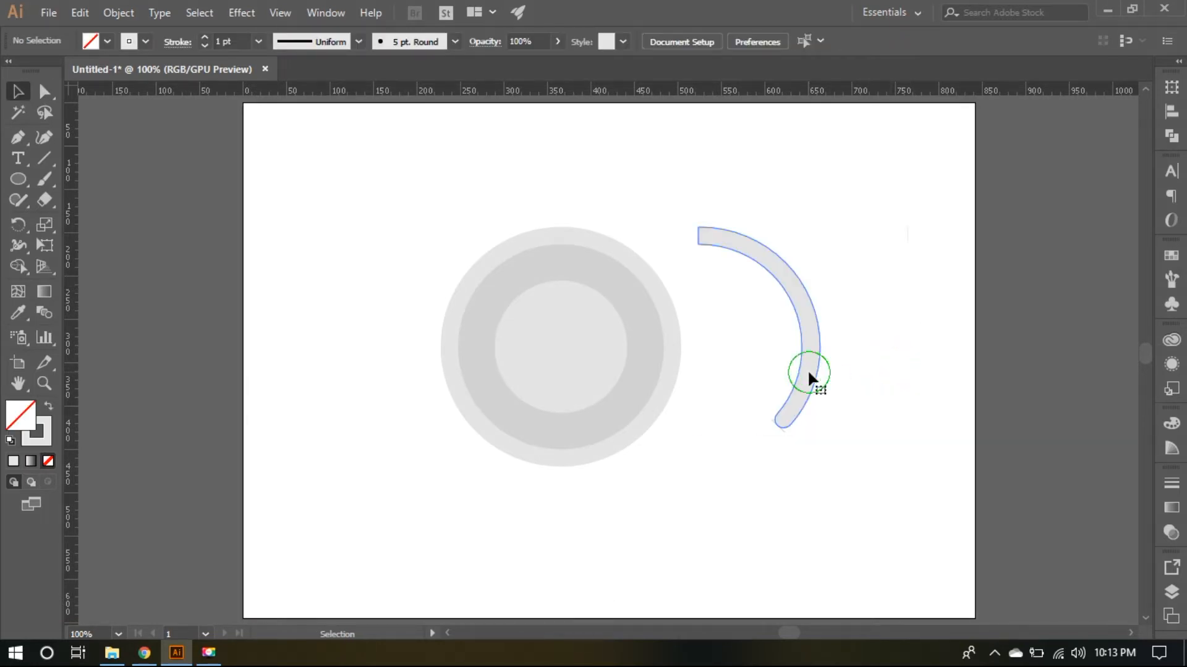
Align the arc to the right edge of the outer circle, using that circle as the key object.
click(807, 369)
shift+click(675, 366)
click(674, 366)
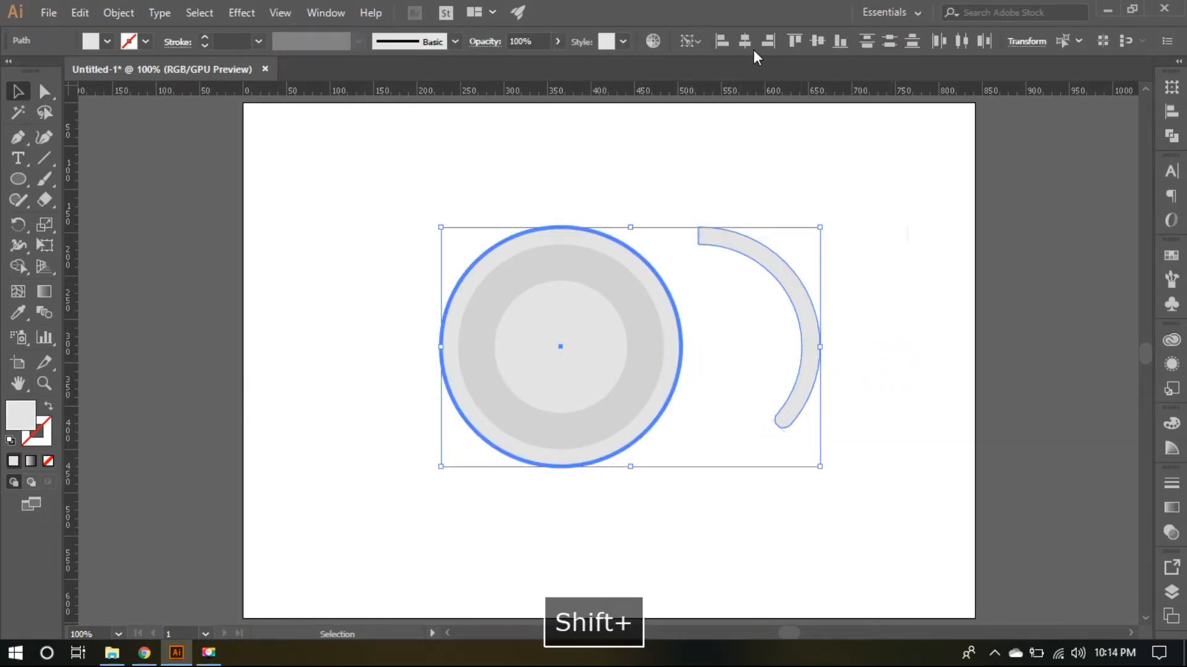
click(770, 39)
click(824, 293)
Fill the arc with a fully saturated orange at hue 42°.
click(666, 303)
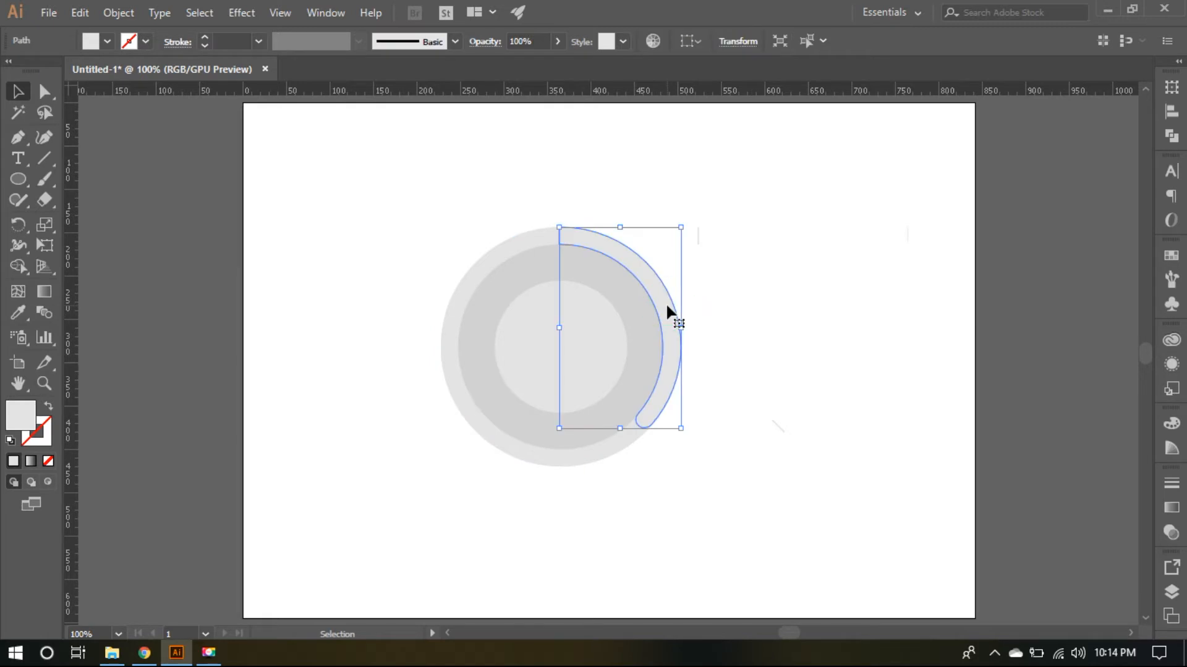
double_click(32, 429)
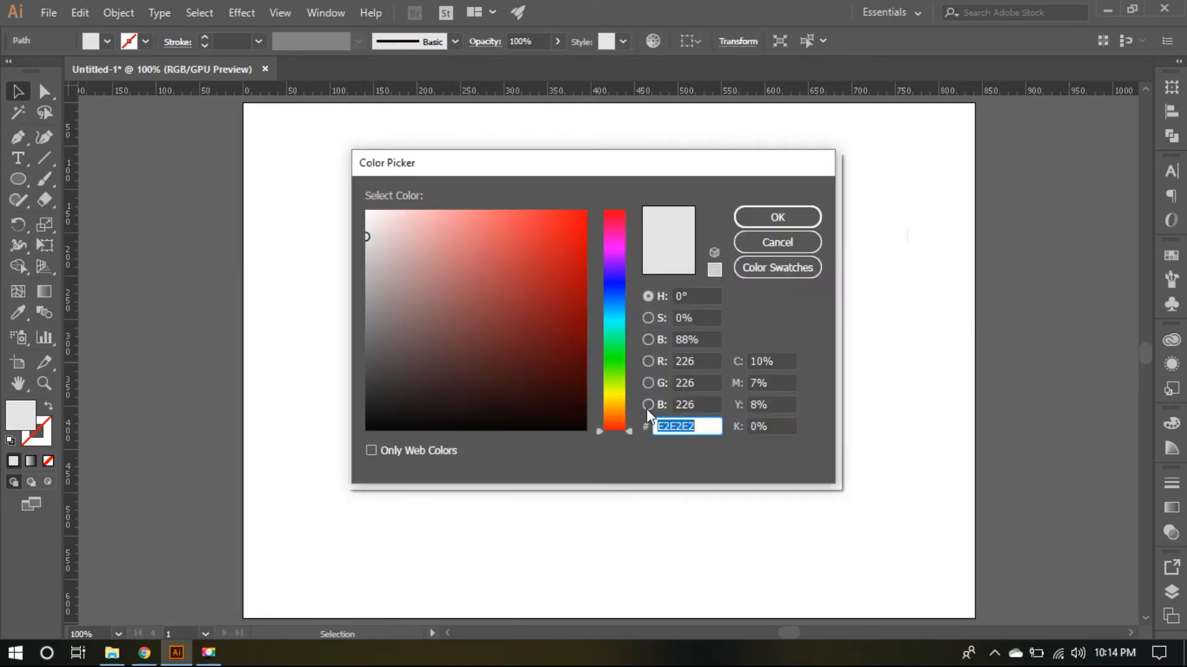
click(618, 396)
drag(618, 395, 617, 406)
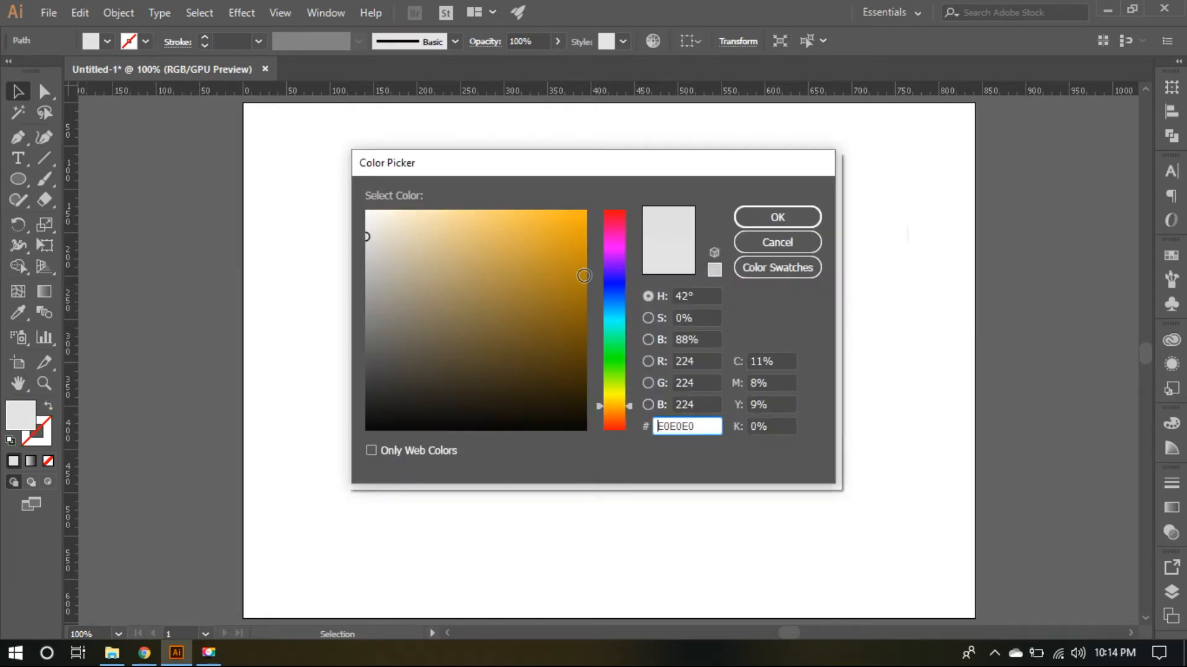
click(585, 212)
click(760, 223)
click(811, 307)
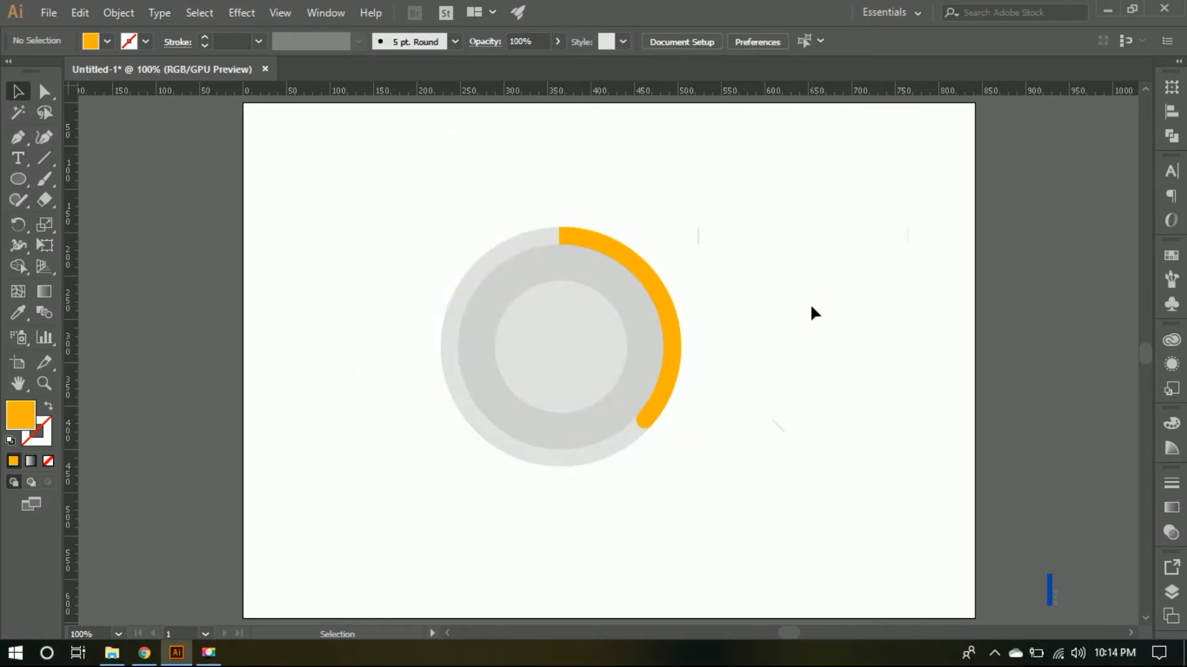
Apply an Inner Glow to the outer circle with Multiply mode, 35% opacity, 5 px blur and the Edge option.
key(ctrl+0)
key(ctrl+plus)
key(ctrl+plus)
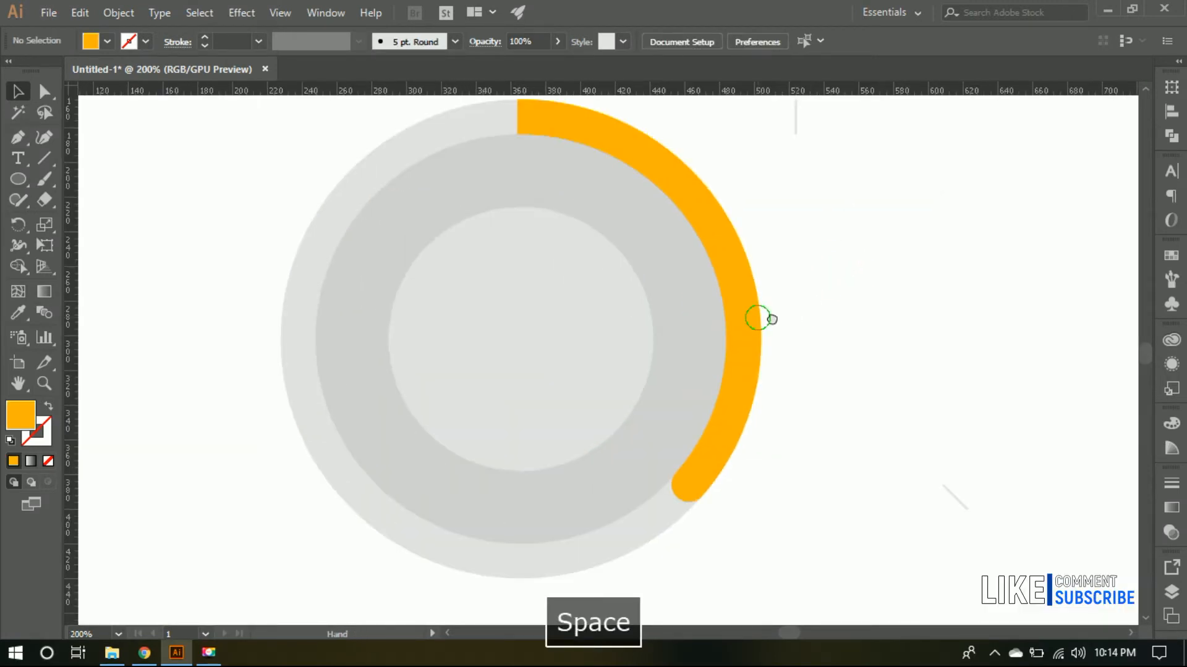
drag(760, 318, 855, 317)
ctrl+alt+click(855, 318)
drag(681, 379, 893, 346)
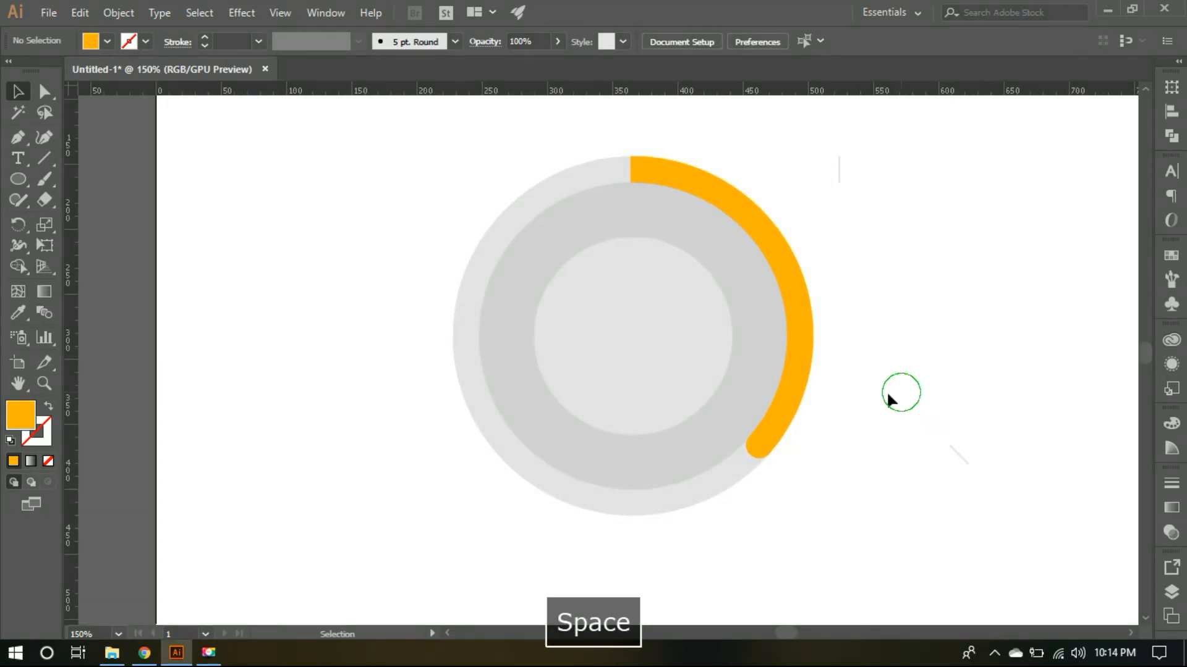
click(731, 488)
click(242, 13)
mouse_move(389, 210)
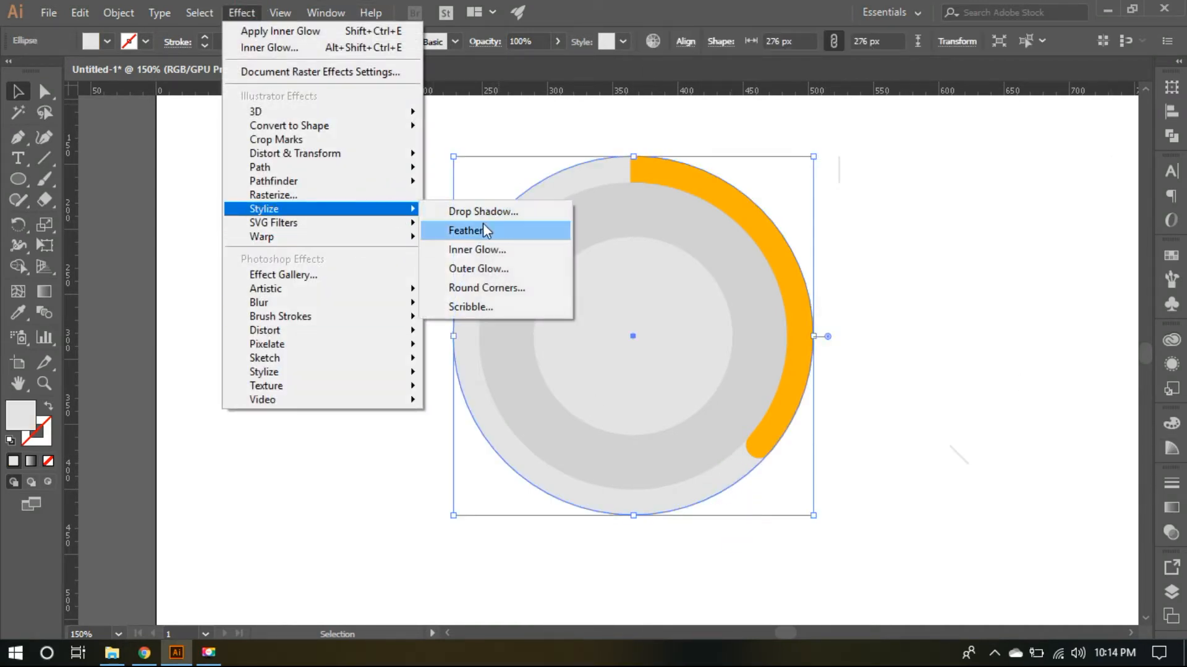
click(477, 249)
click(852, 319)
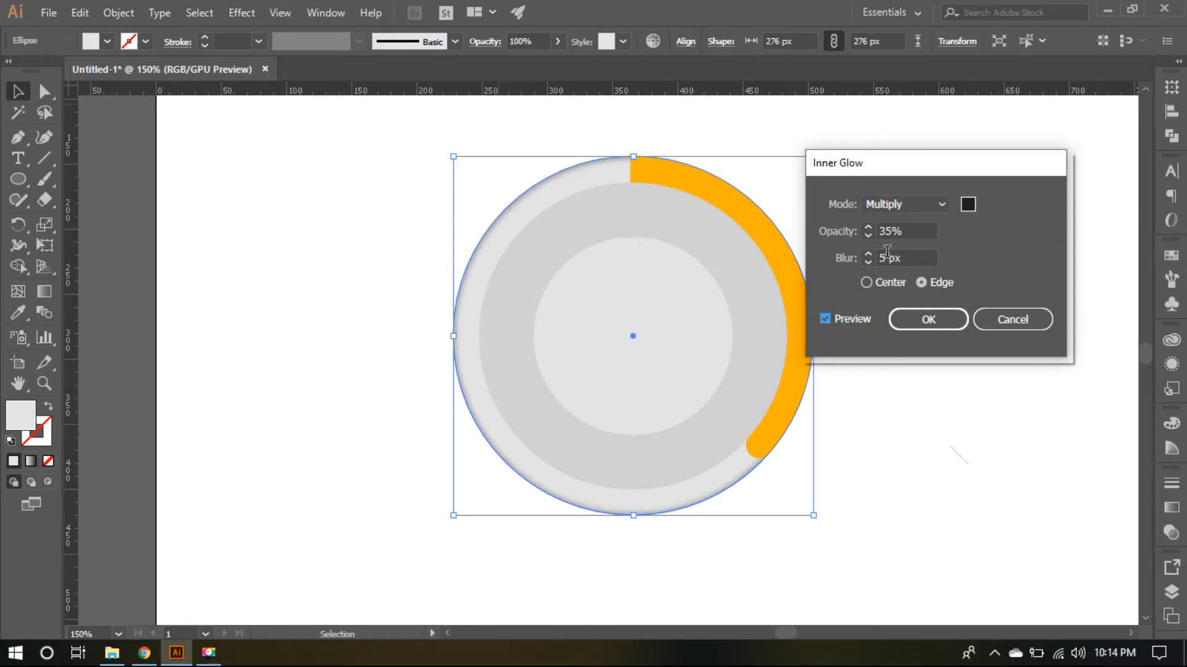
click(888, 255)
click(921, 320)
click(927, 444)
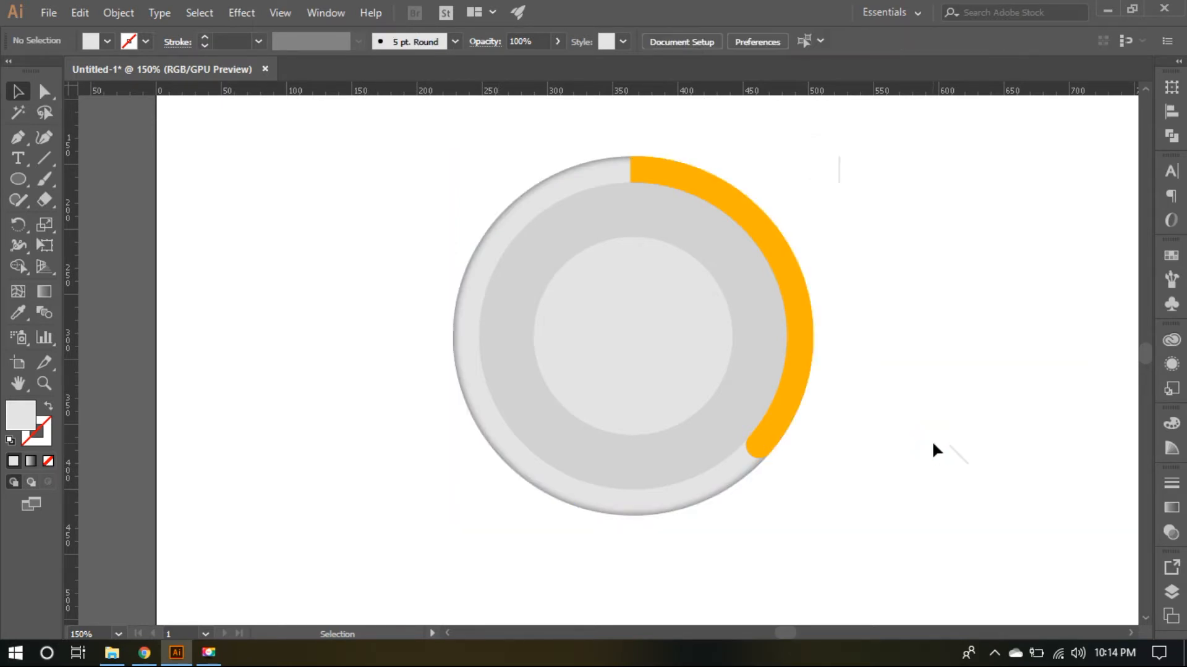
Fill the middle circle with a linear white-to-black gradient at a -90° angle.
click(706, 453)
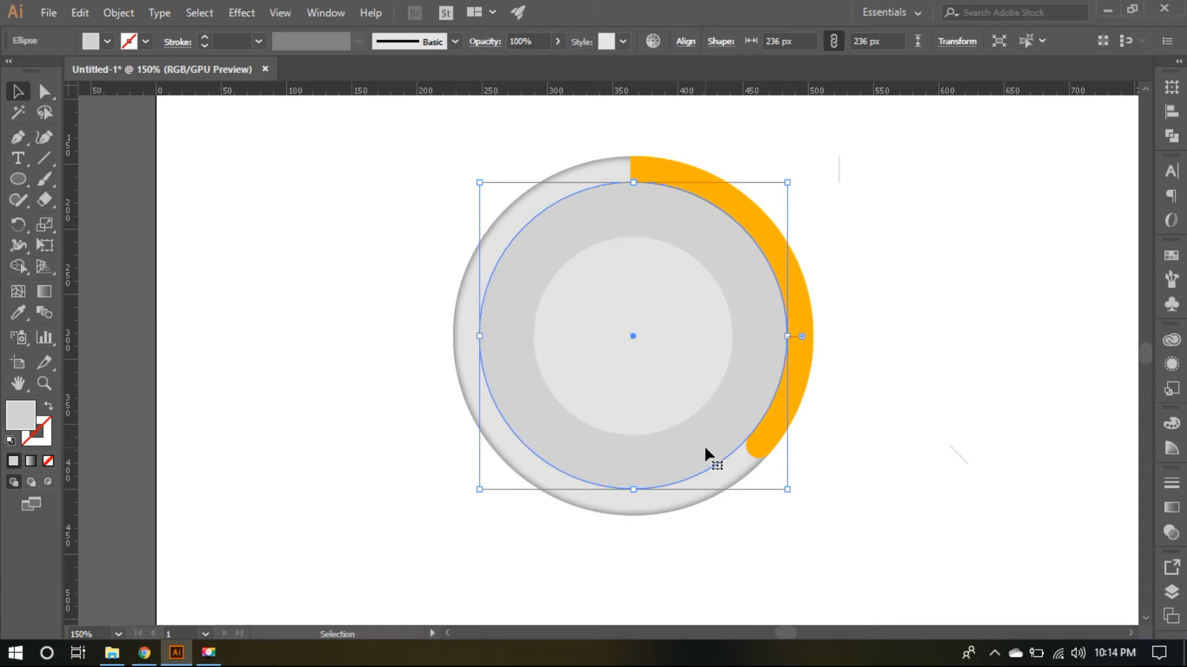
click(33, 462)
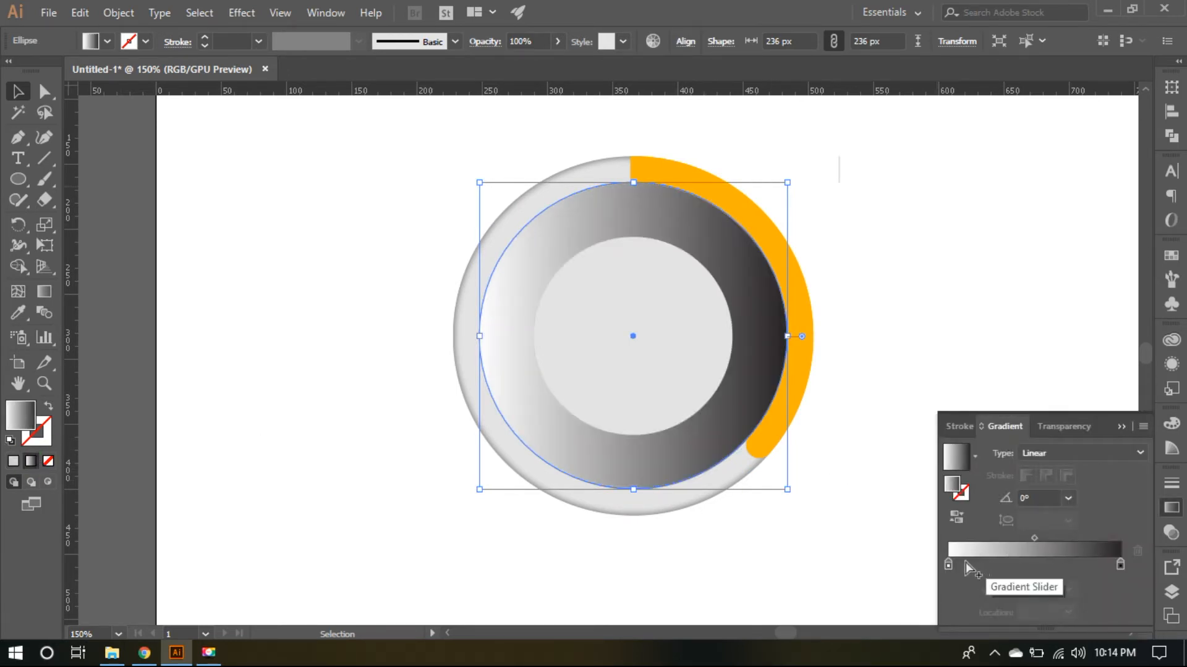
click(1068, 498)
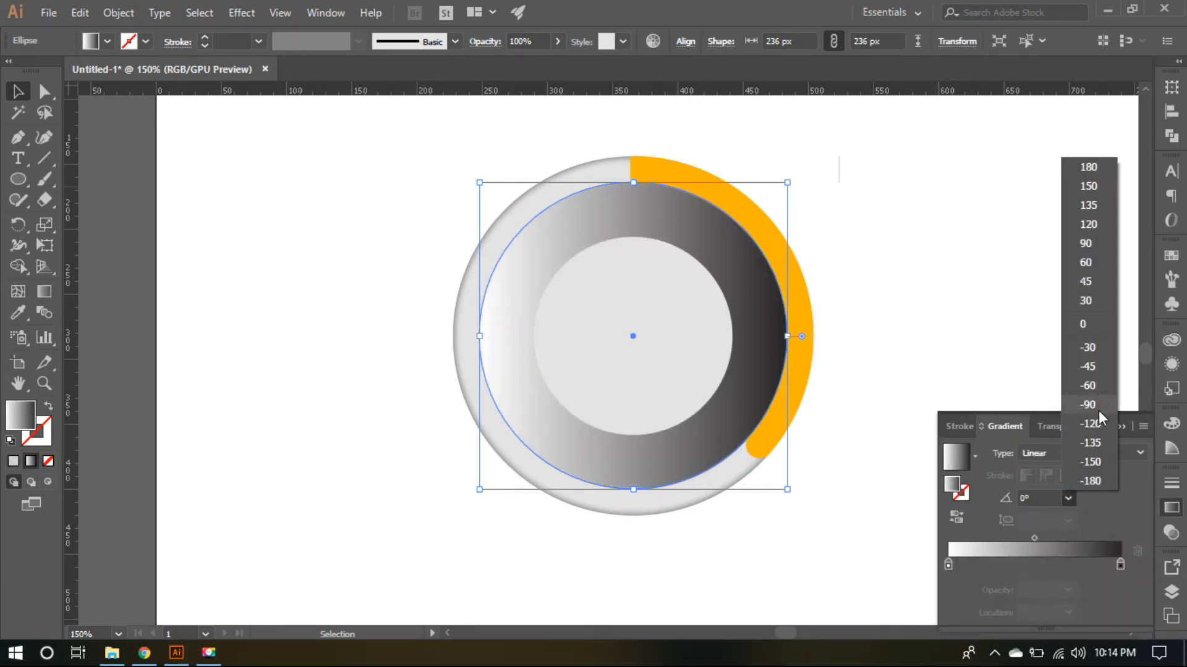
click(1089, 405)
Recolor the dark end stop of the middle circle's gradient to a medium gray swatch.
double_click(1122, 565)
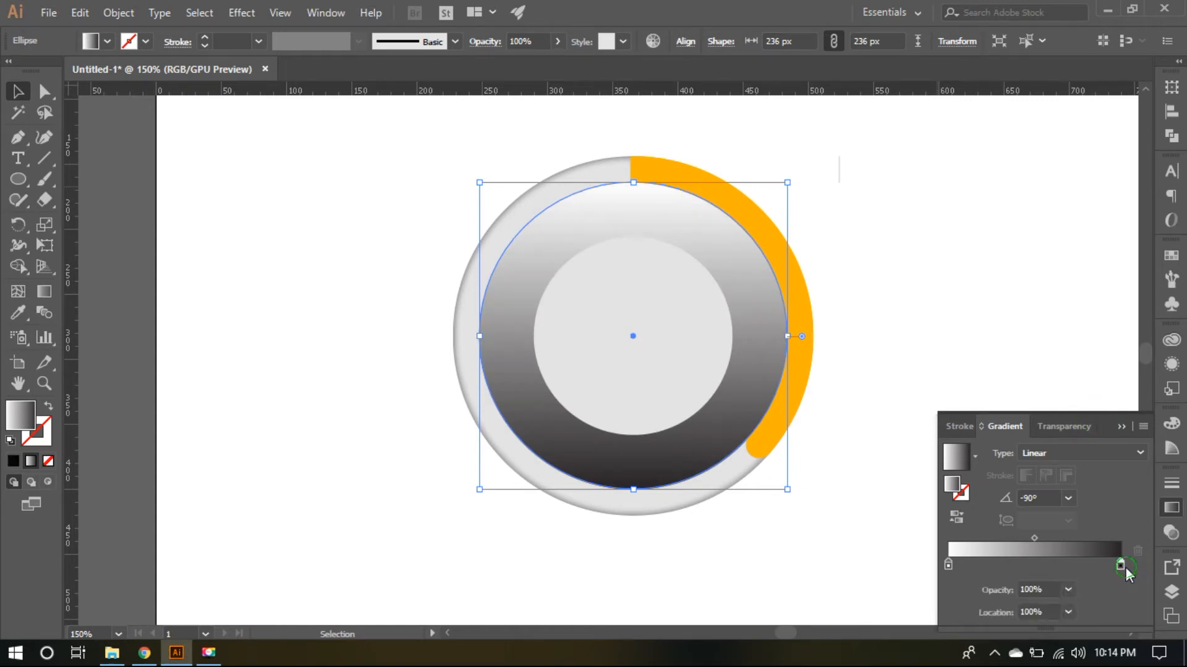
click(1005, 429)
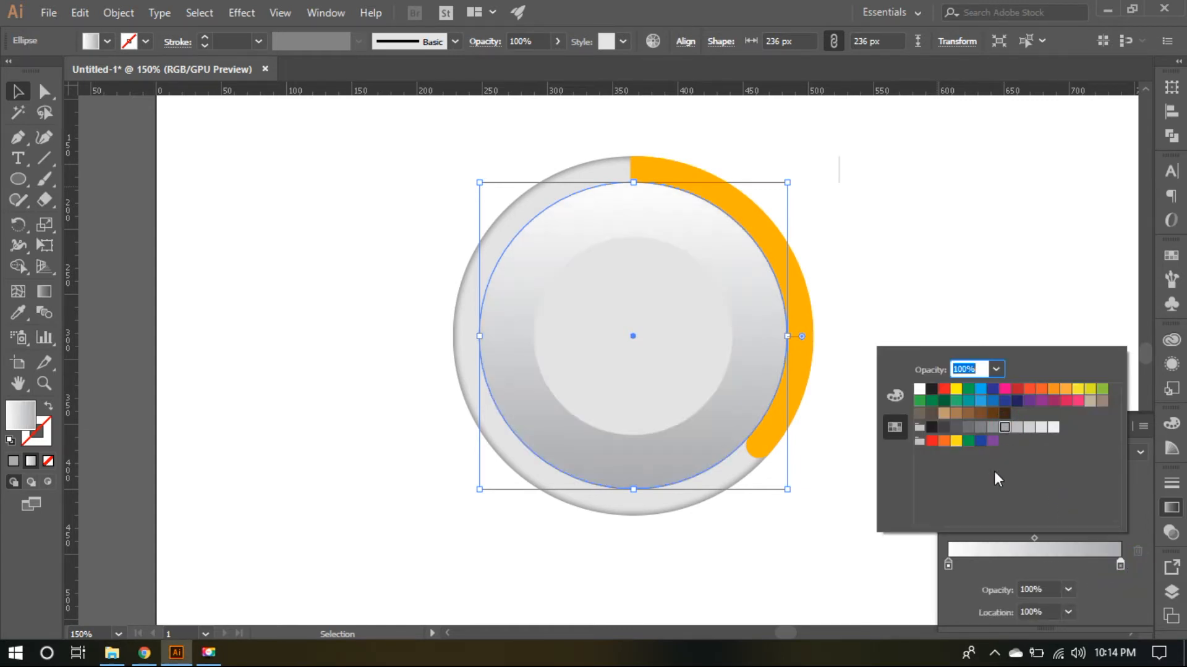
click(818, 552)
click(812, 580)
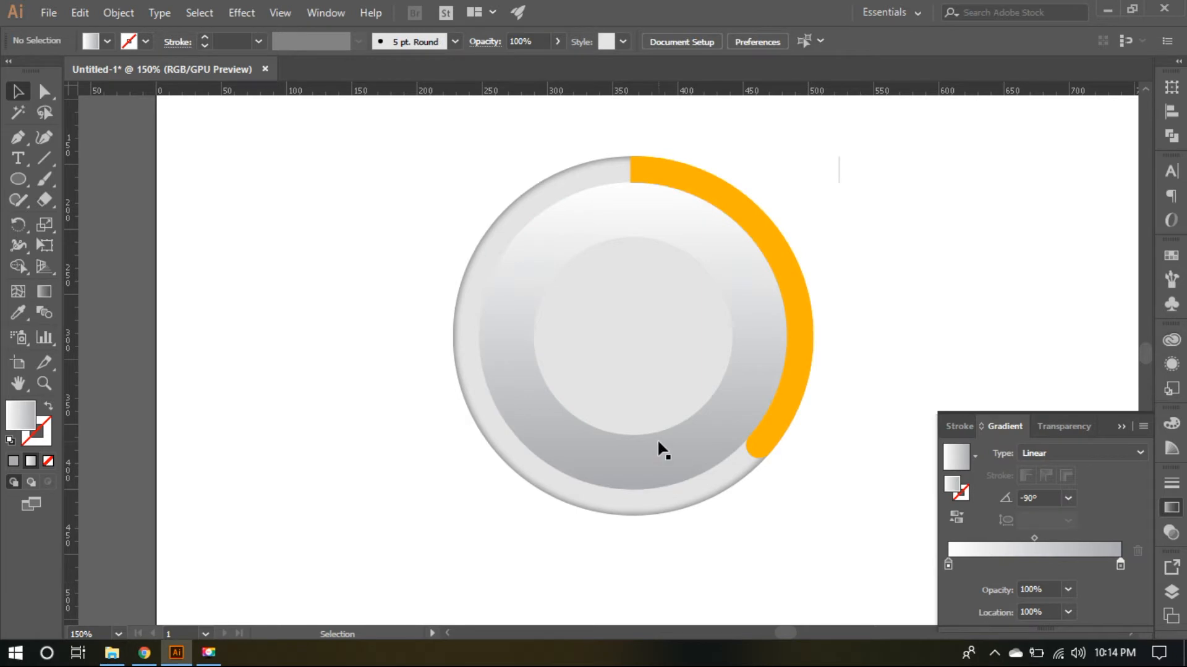
Shift the midpoint of the middle circle's gradient downward so white covers more of the circle.
click(659, 443)
click(44, 291)
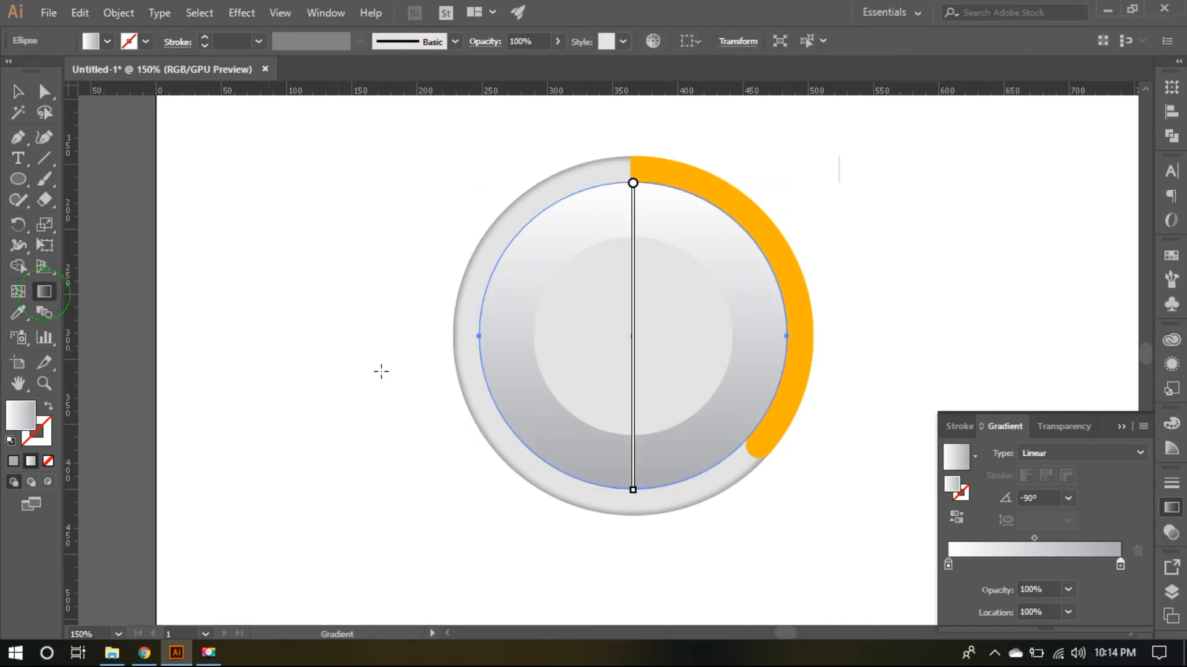
mouse_move(632, 337)
drag(628, 338, 625, 401)
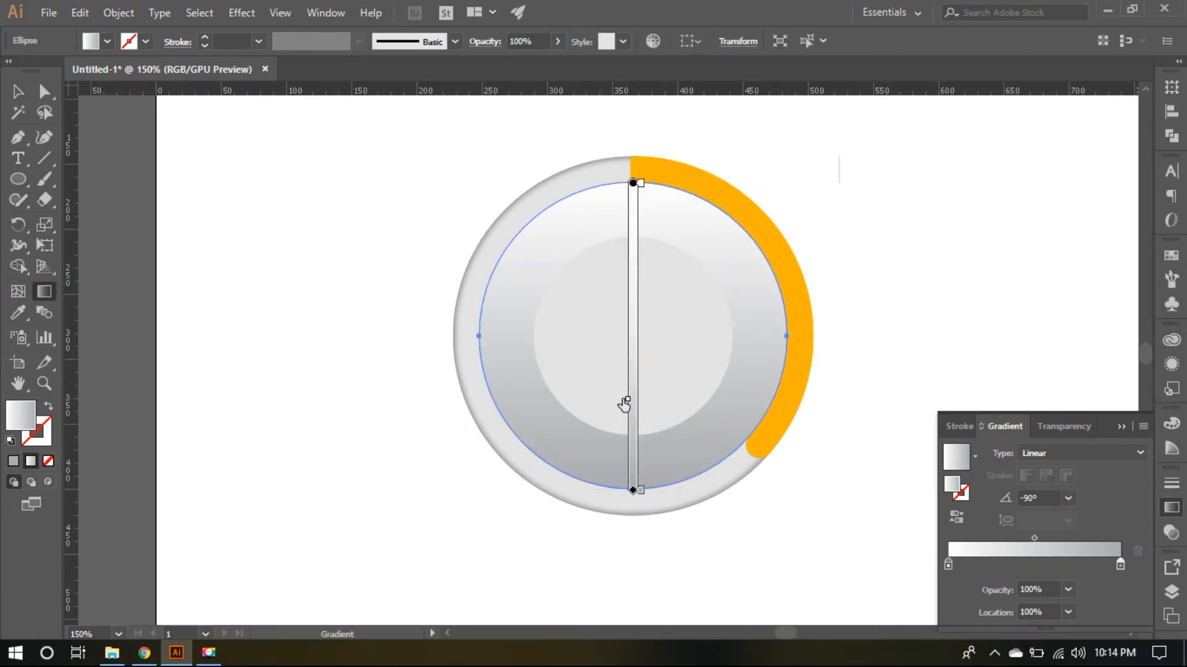
click(18, 91)
click(270, 439)
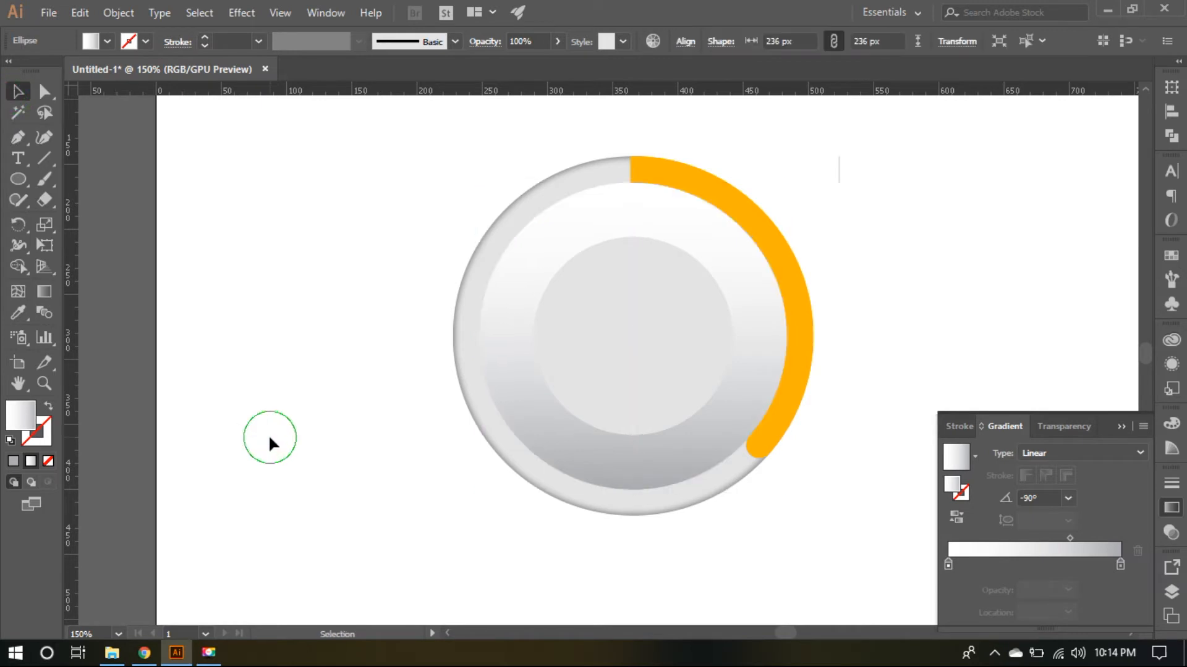
Apply a black Outer Glow to the middle circle with Multiply mode, 75% opacity and 5 px blur.
click(564, 204)
click(241, 13)
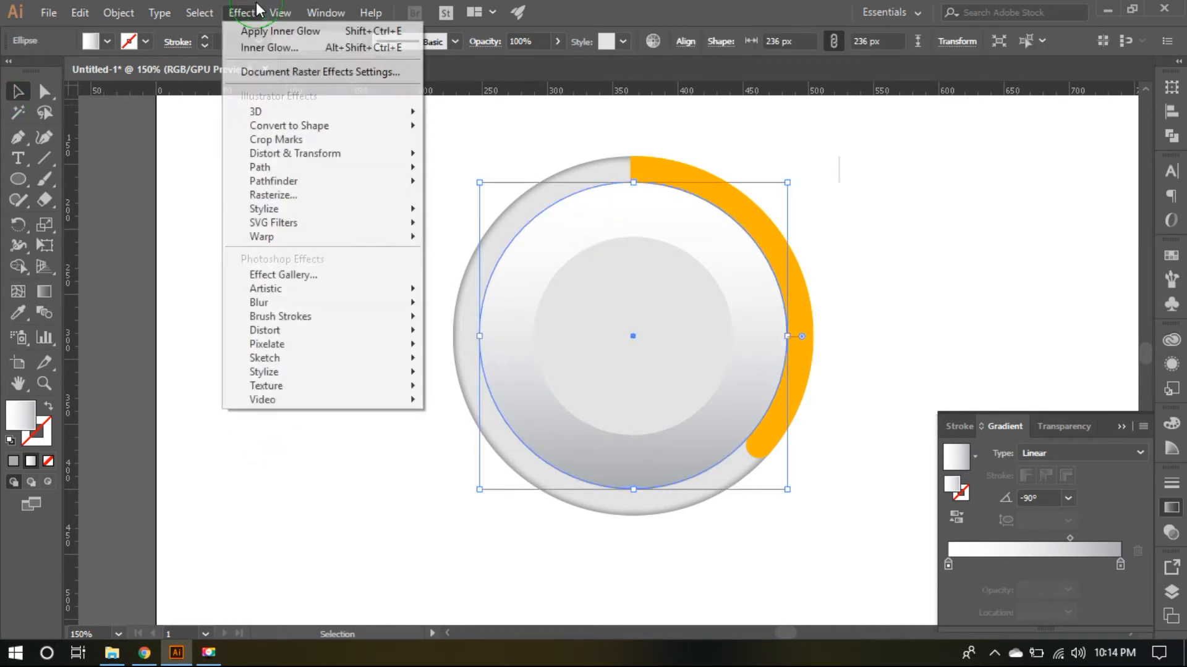
mouse_move(374, 208)
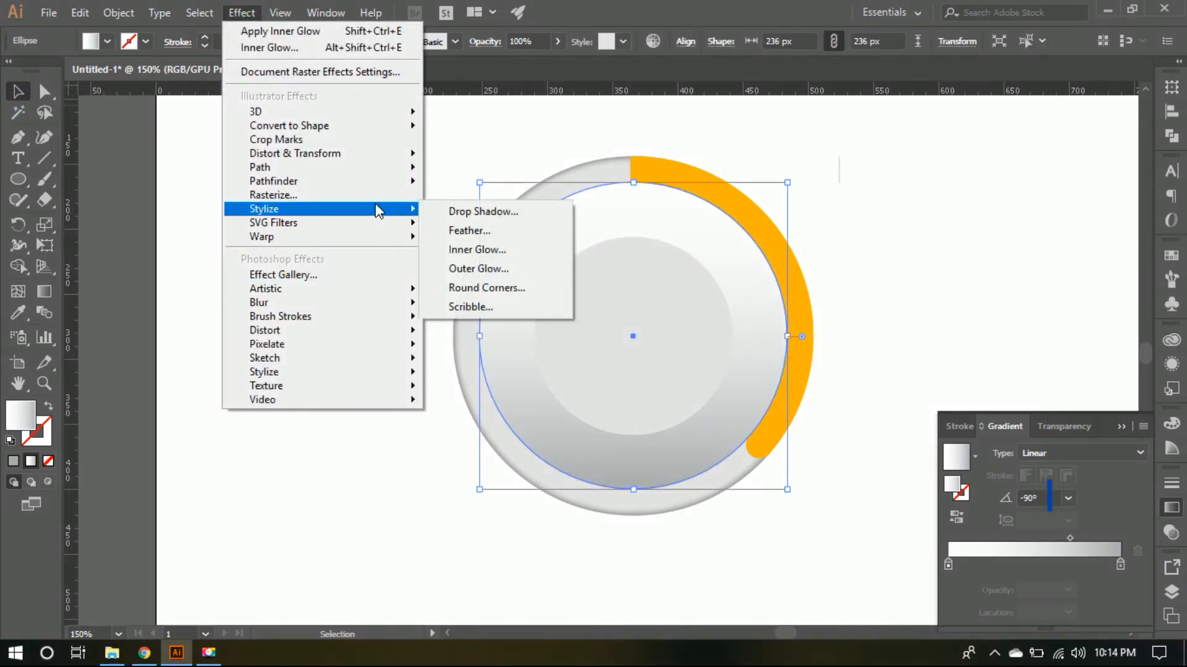
click(457, 268)
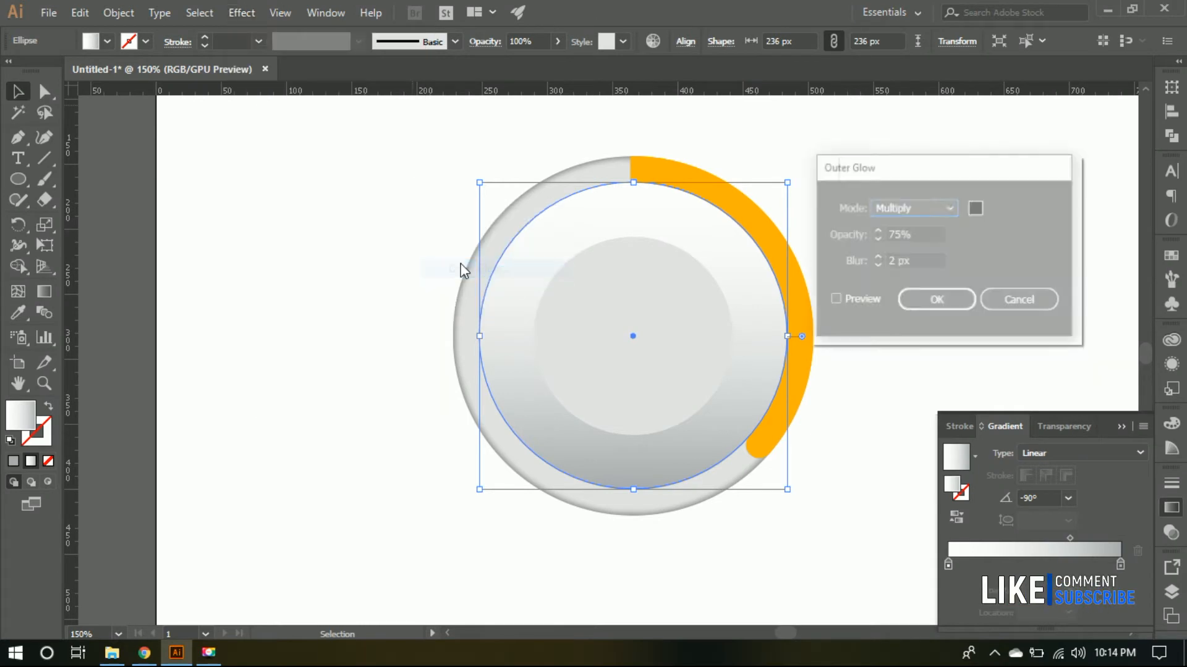
click(834, 300)
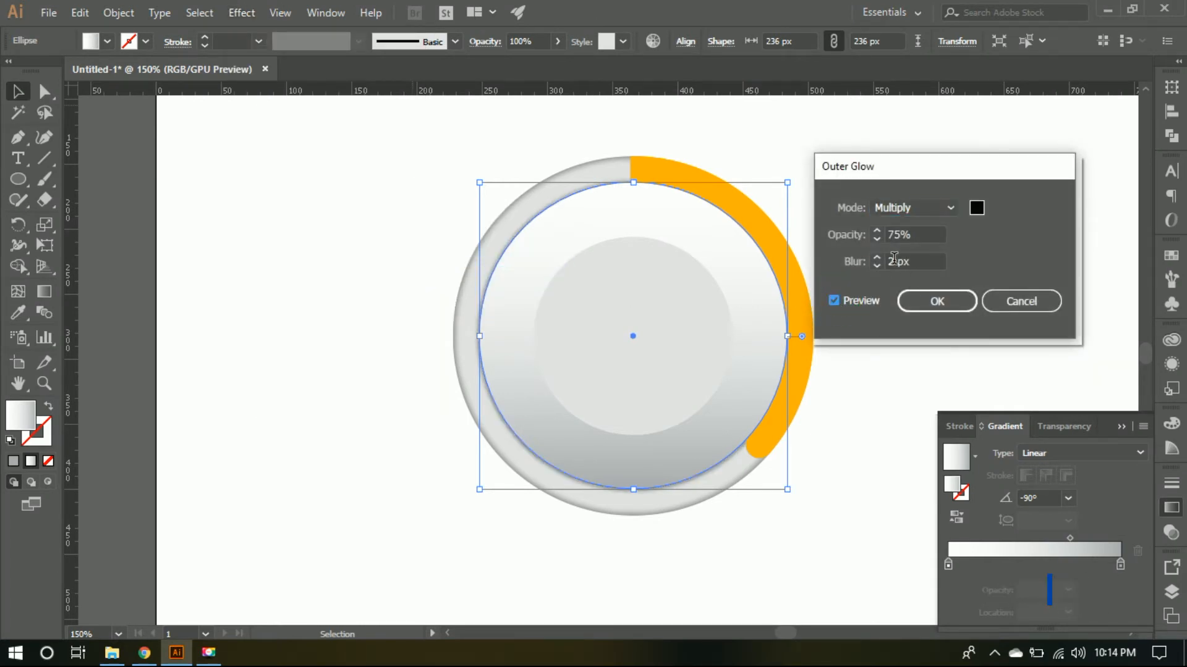
click(888, 260)
text(5)
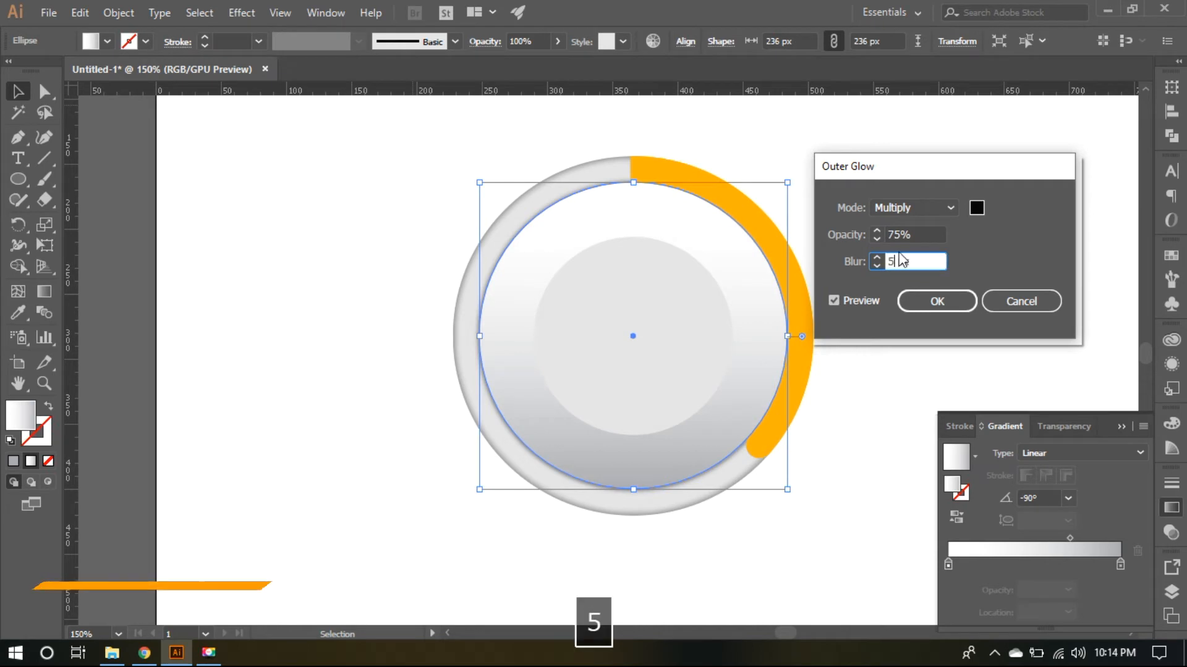
click(929, 232)
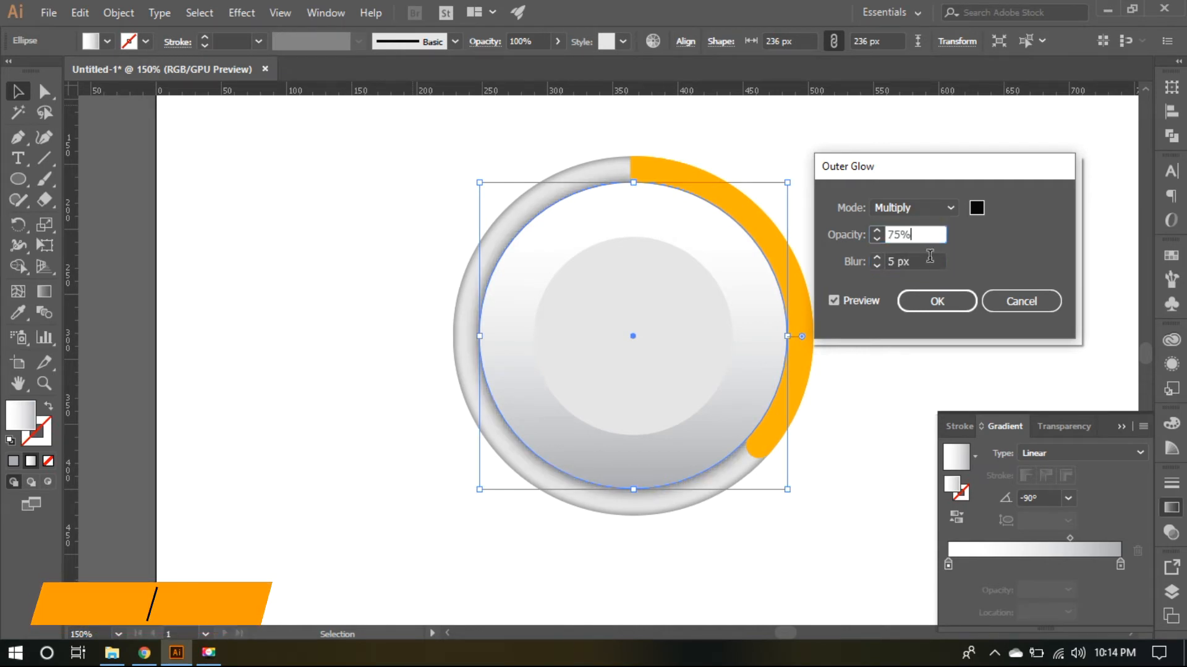
click(937, 301)
click(946, 384)
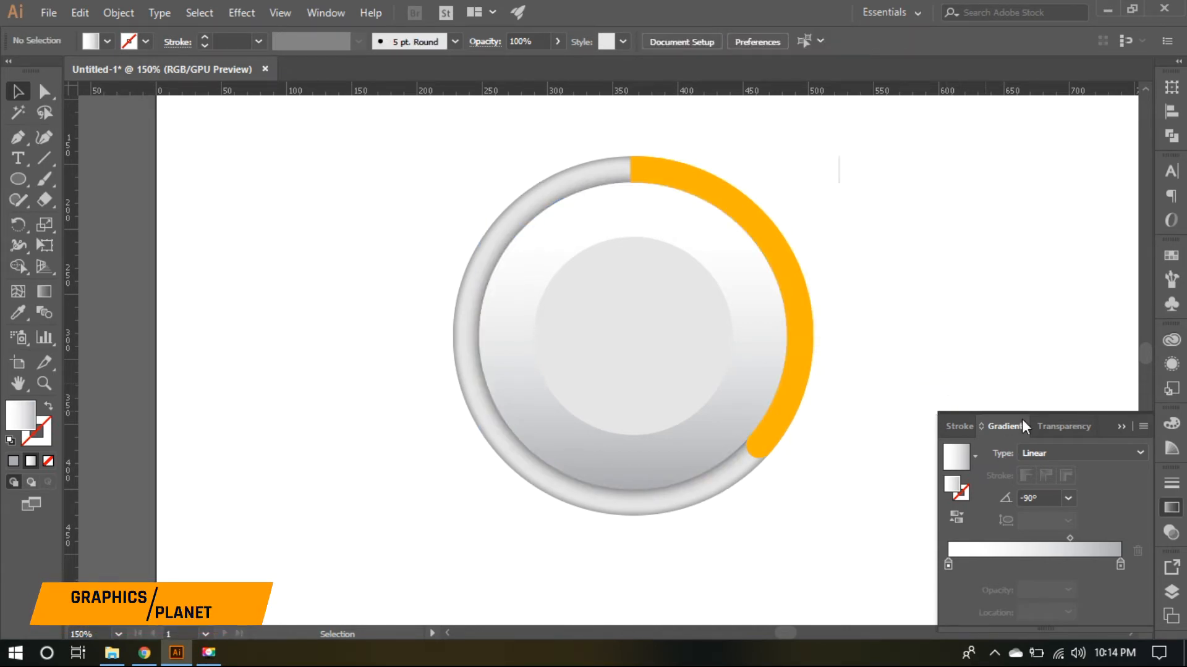
Send the orange arc and the outer circle to the back, behind the middle circle.
click(1120, 427)
click(972, 366)
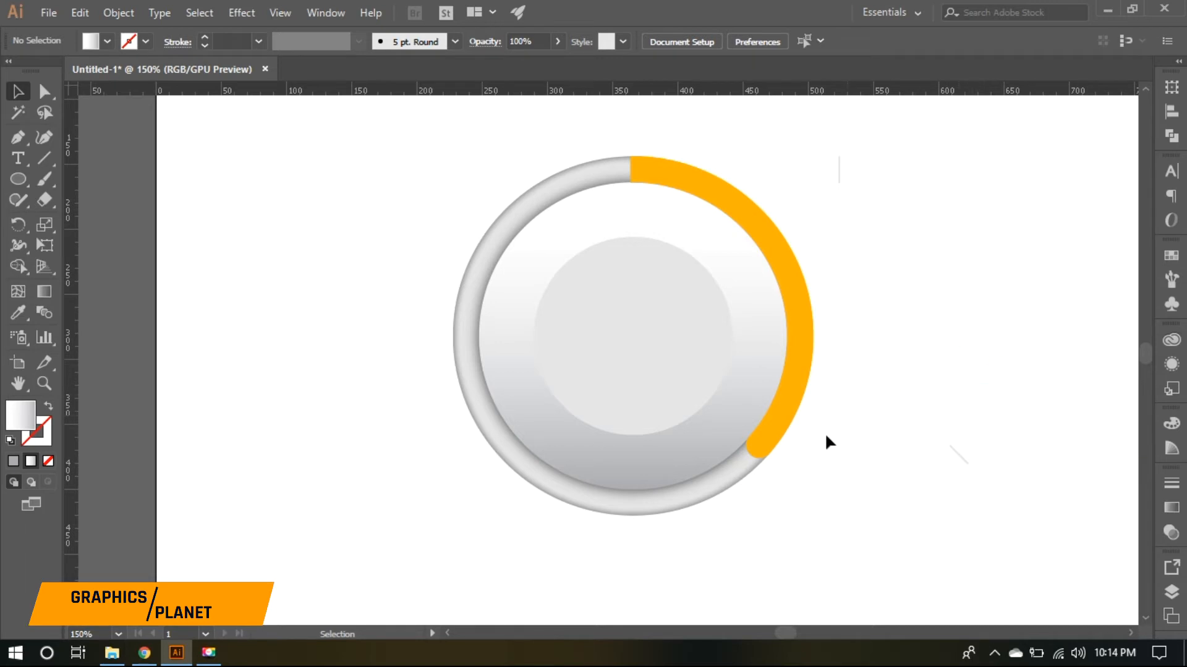
click(777, 426)
right_click(778, 426)
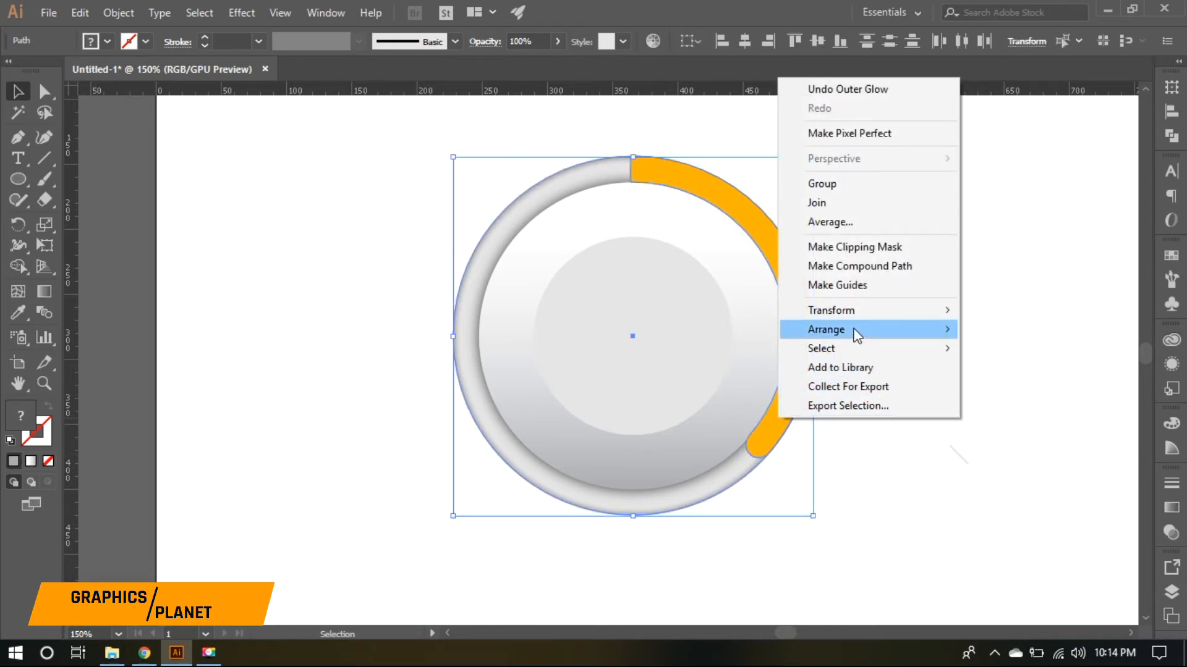
mouse_move(854, 330)
click(999, 381)
click(998, 380)
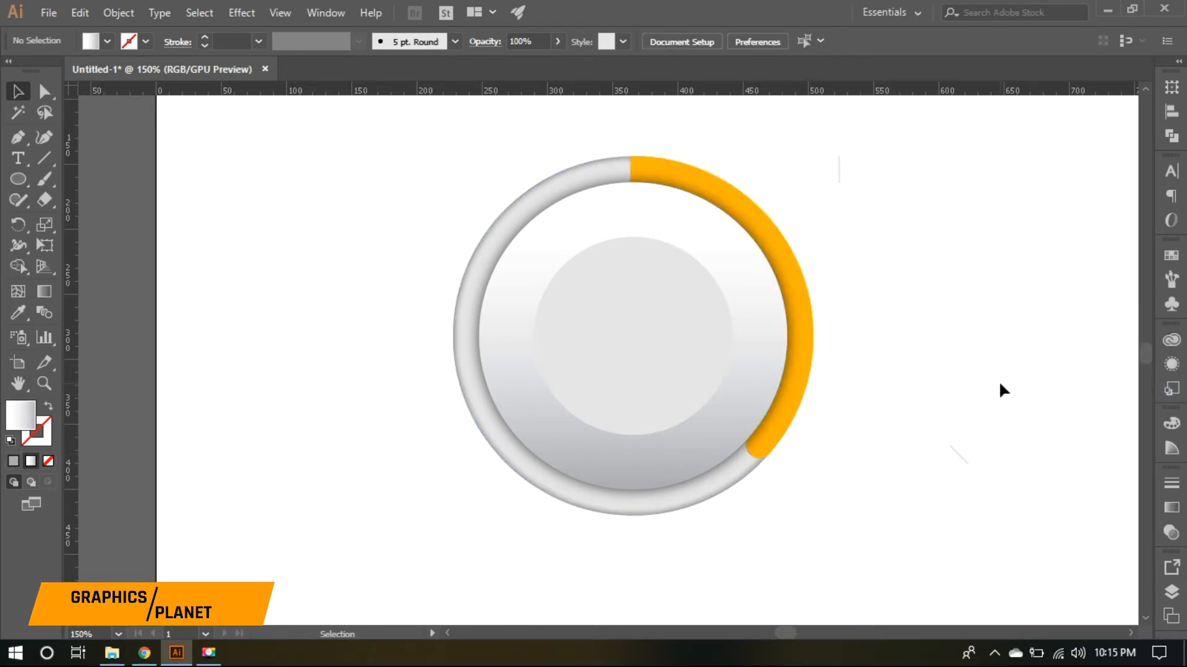
Add a 5 pt stroke with a linear white-to-gray gradient to the inner circle.
click(675, 386)
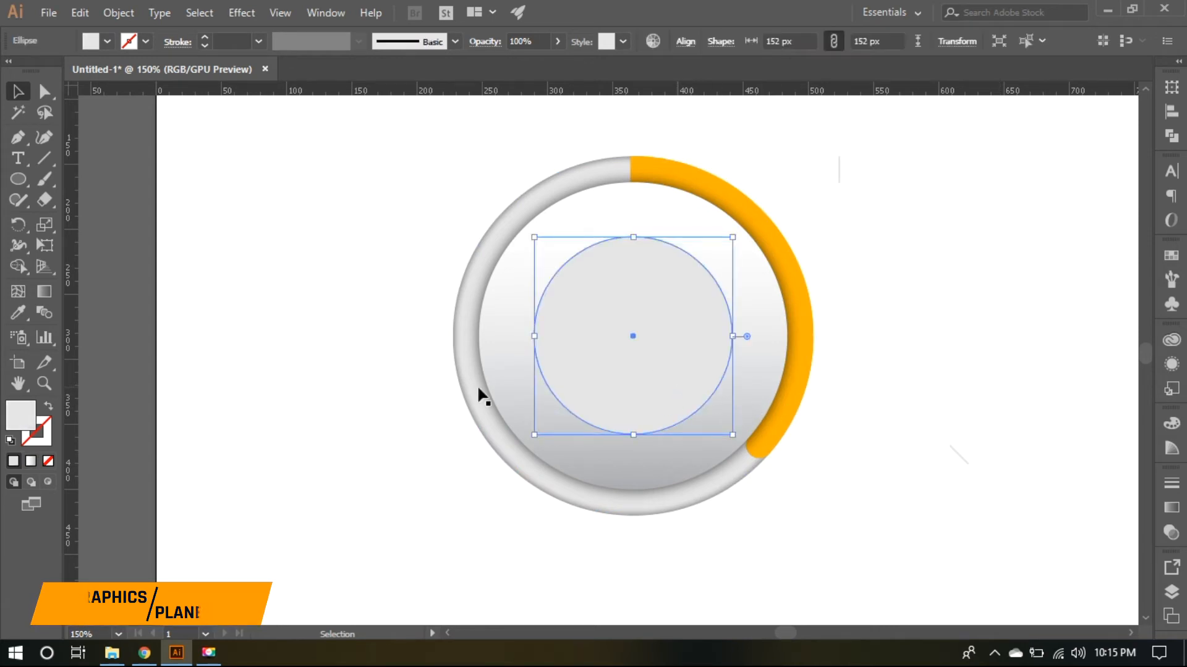
click(44, 440)
click(32, 461)
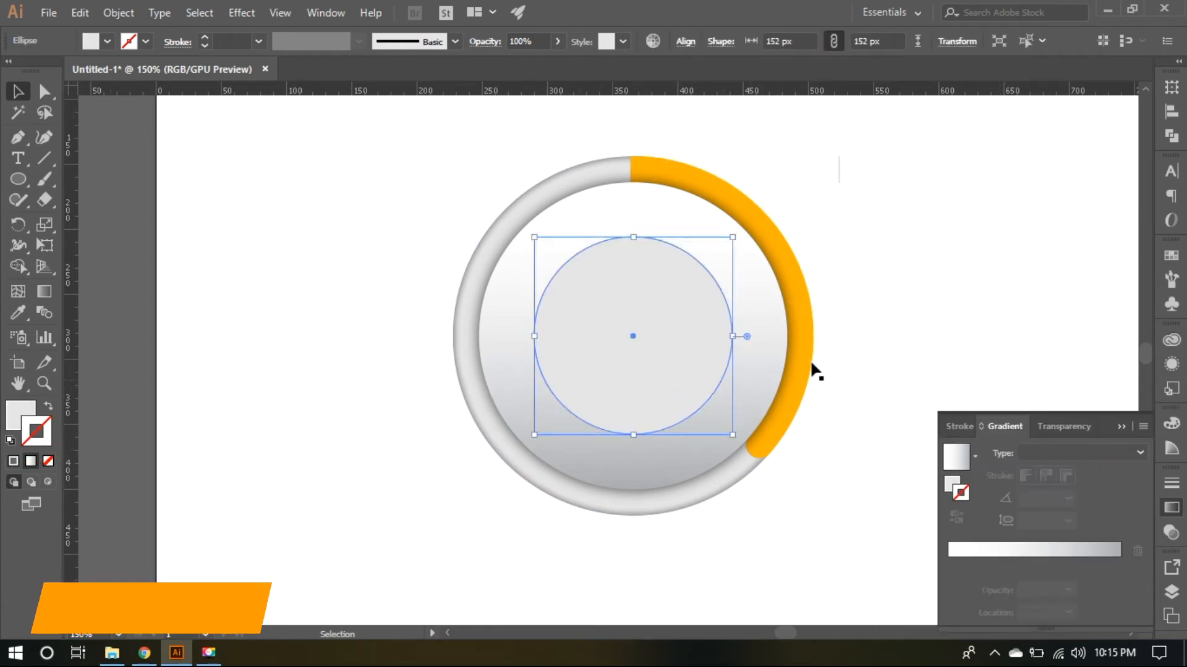
click(205, 38)
click(205, 38)
click(206, 39)
click(205, 39)
click(866, 286)
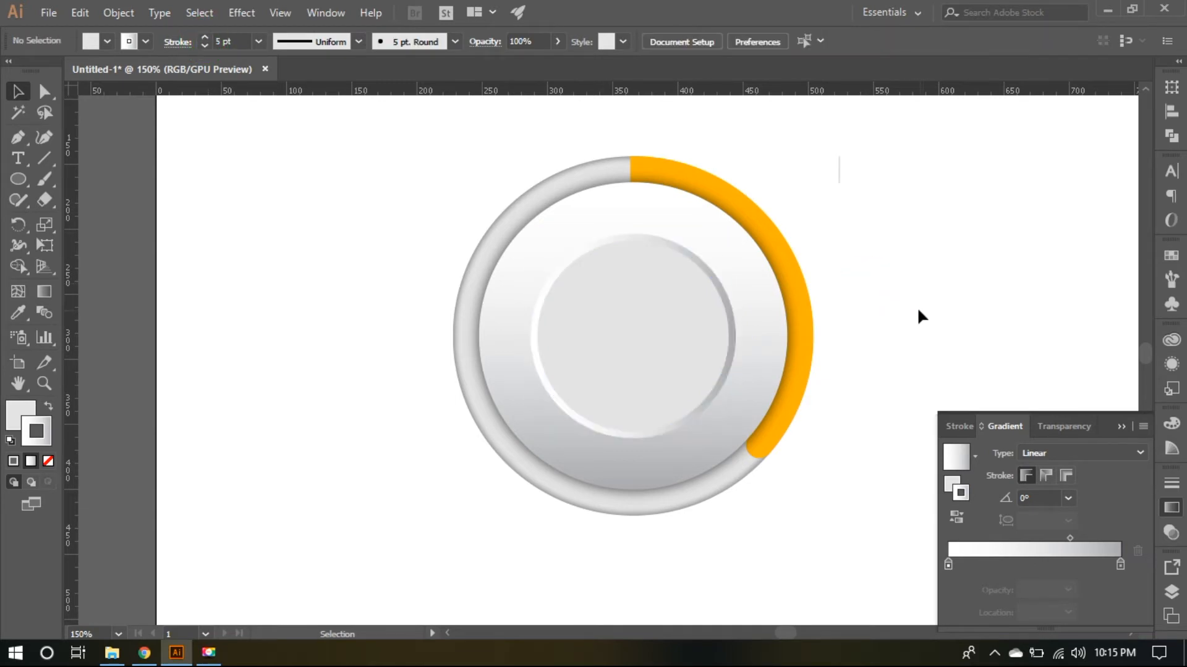
click(1122, 427)
Reduce the inner circle's stroke to 2 pt and set the stroke gradient's angle to 90°.
click(729, 321)
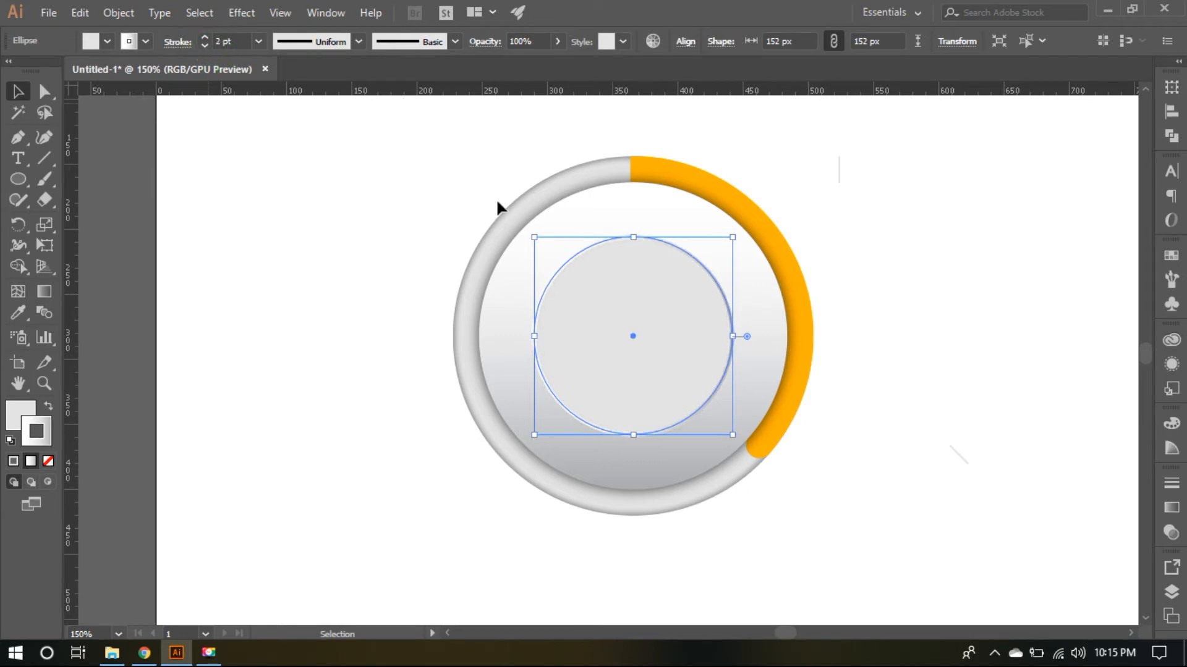
click(867, 267)
click(619, 303)
click(1171, 508)
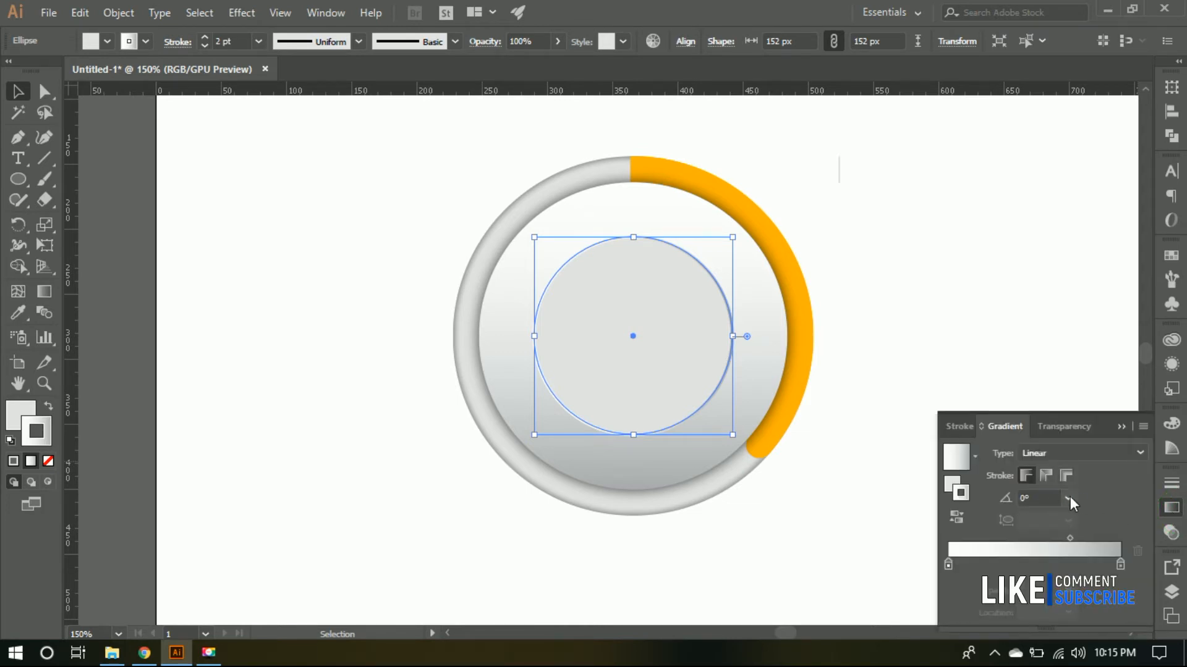
click(1069, 498)
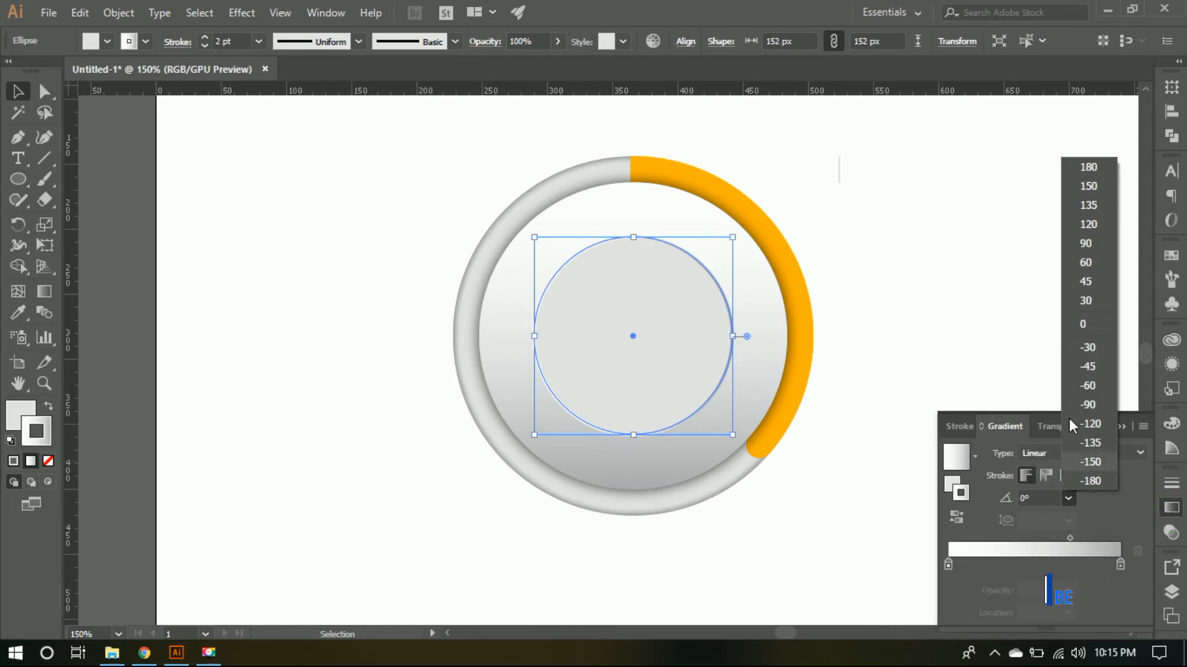
click(1085, 245)
click(999, 266)
click(1104, 411)
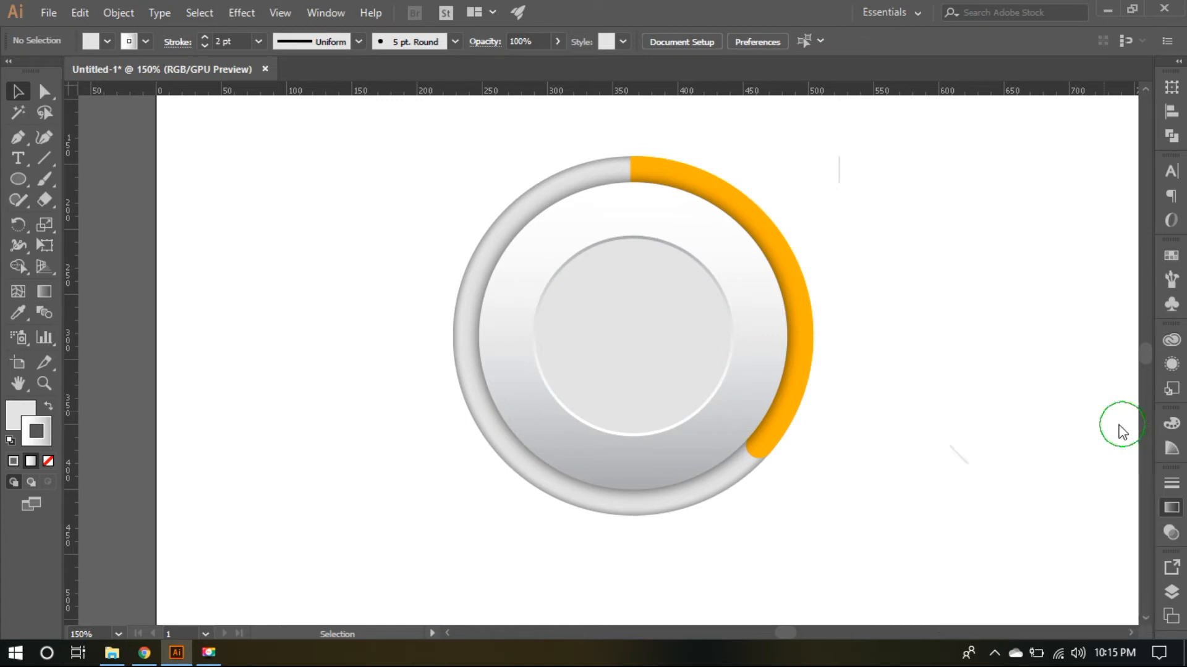
Fill the inner circle with the linear white-to-gray gradient at 90°, keeping gray at its upper edge.
click(670, 332)
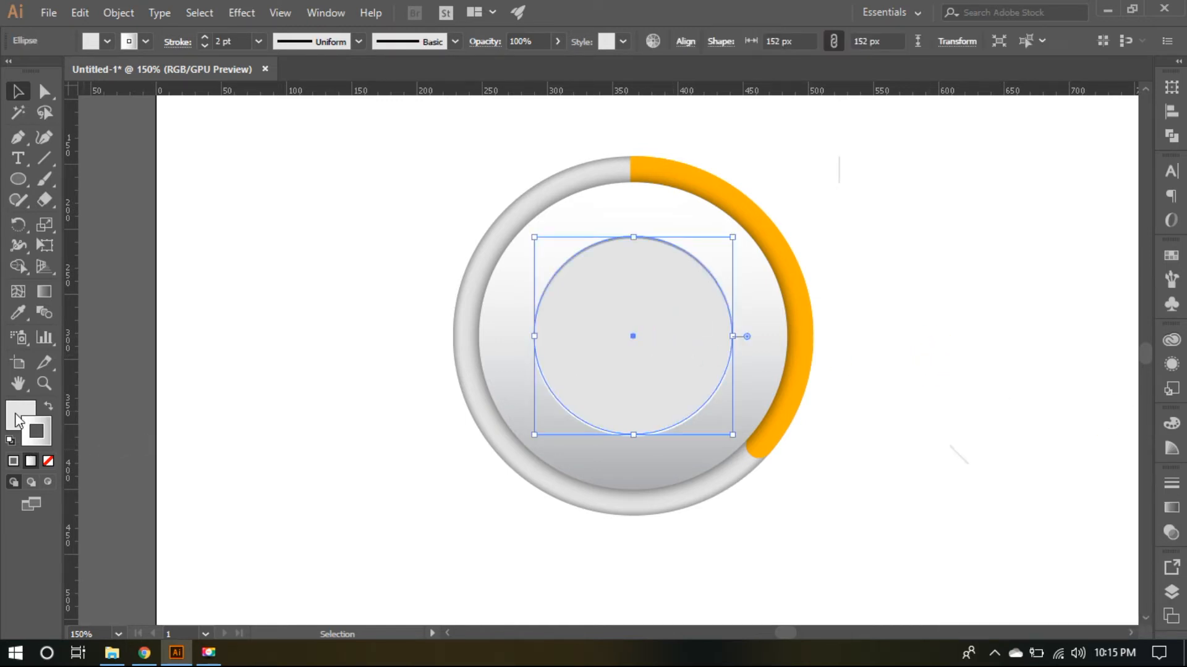
click(18, 420)
click(31, 461)
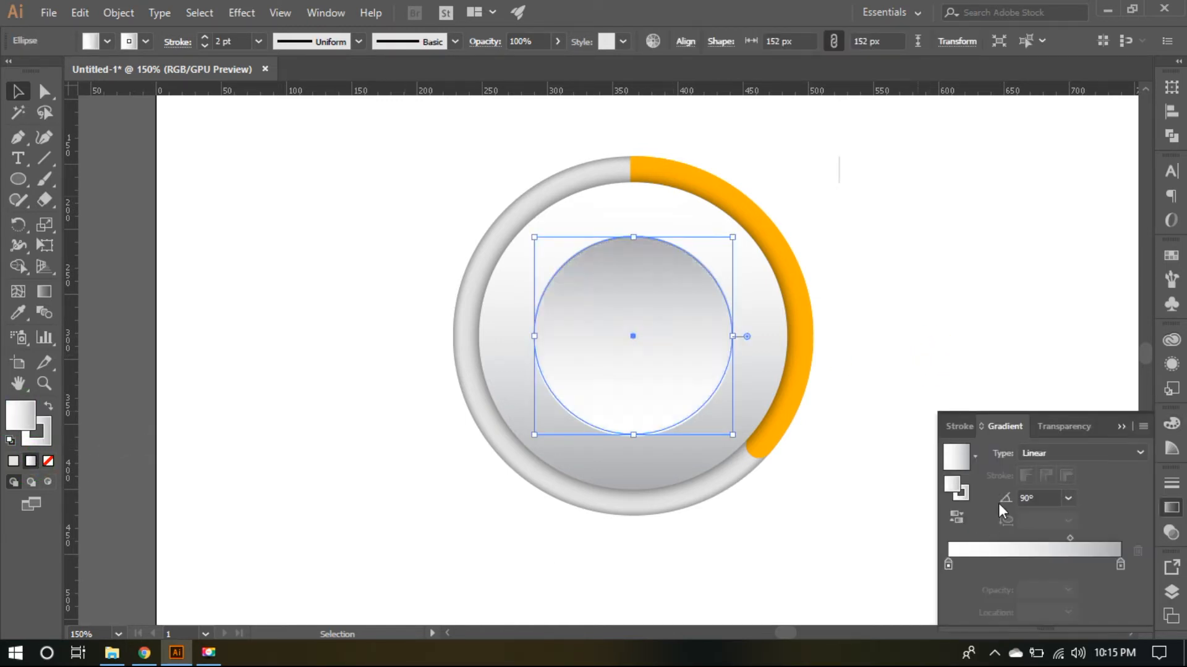
click(1120, 427)
click(1017, 358)
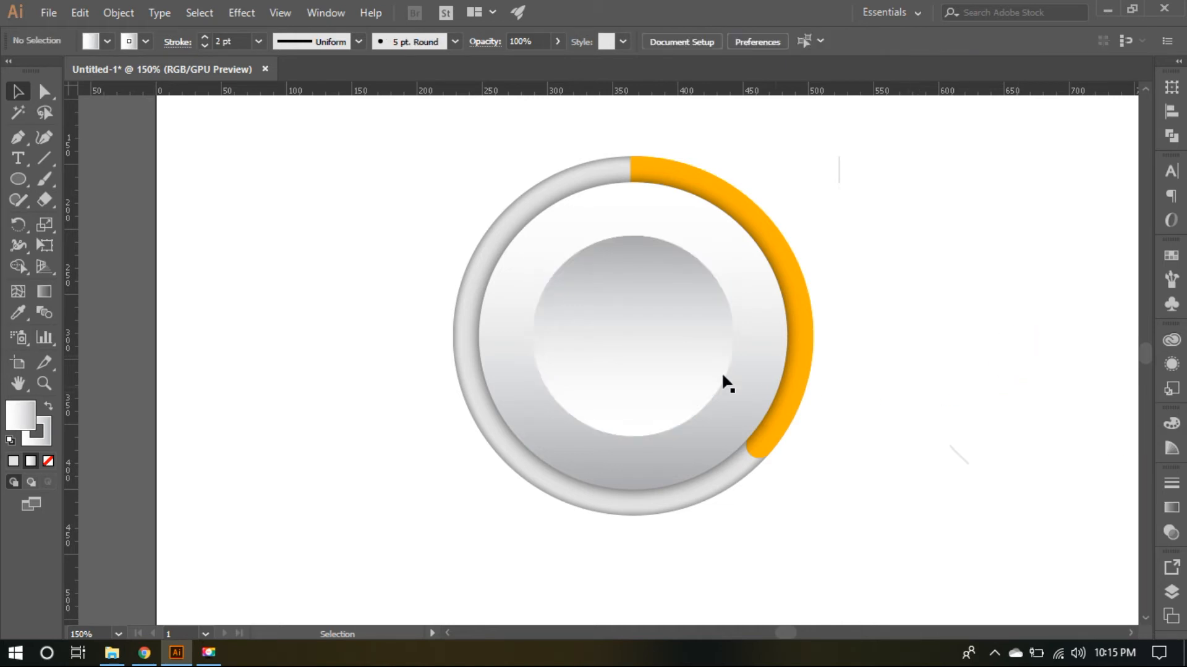
Try reversing the inner circle's fill gradient, and flip it back so gray is at its upper edge.
click(662, 350)
click(1171, 508)
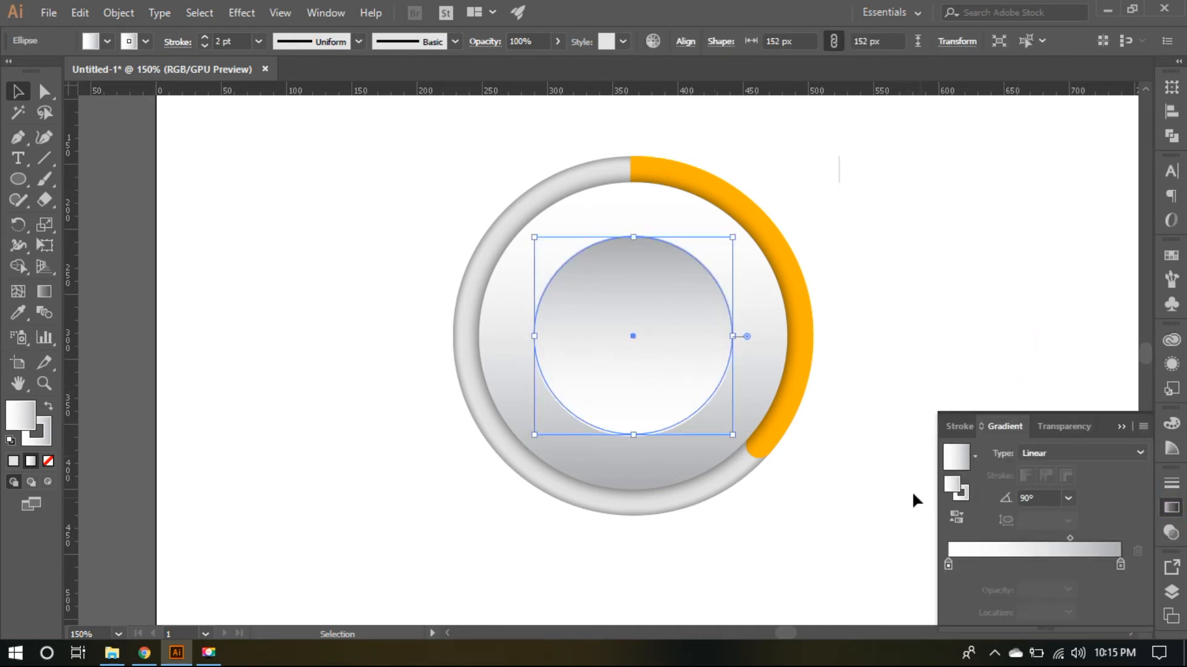
click(957, 516)
click(896, 335)
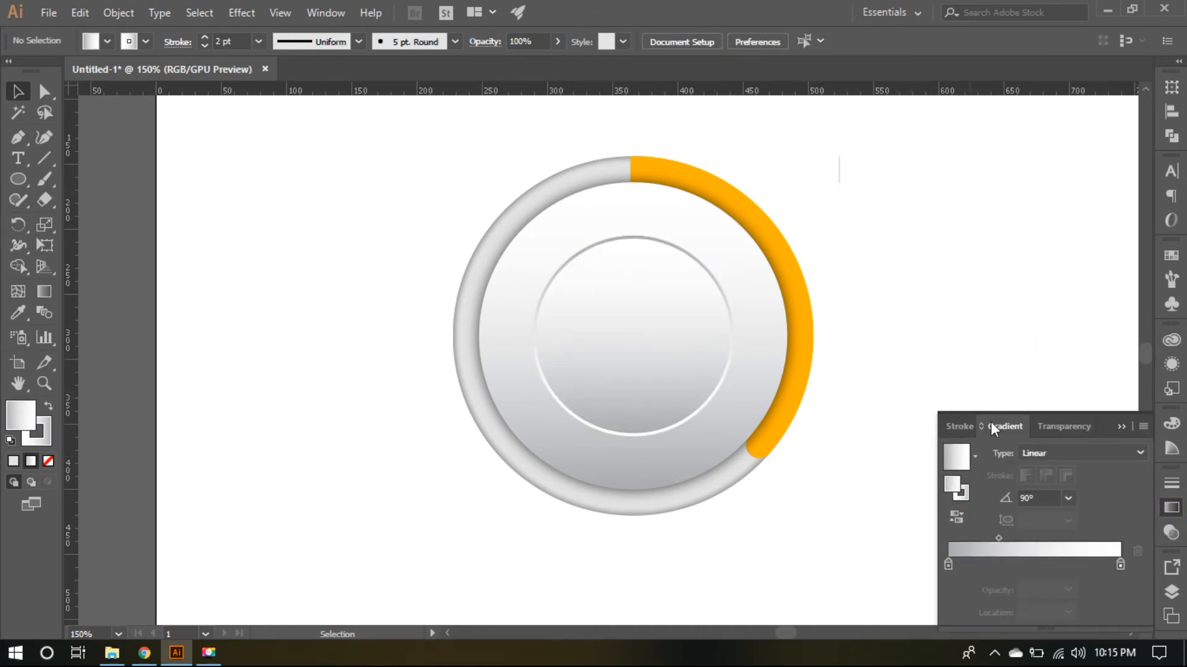
click(1122, 428)
click(657, 358)
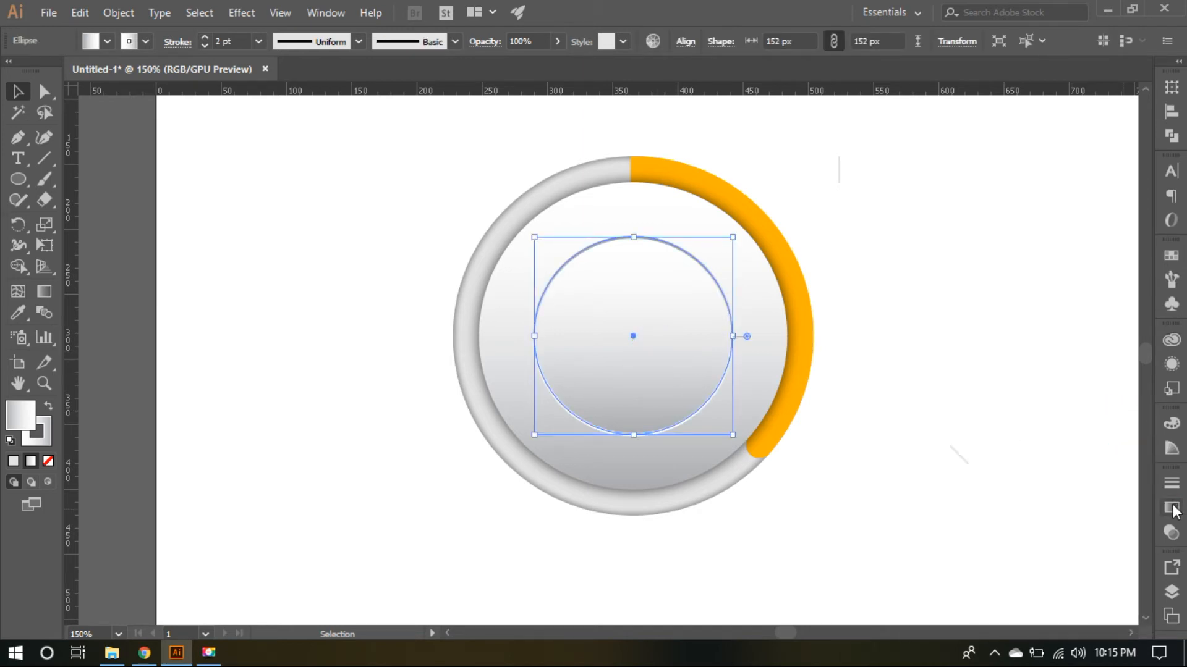
click(1171, 508)
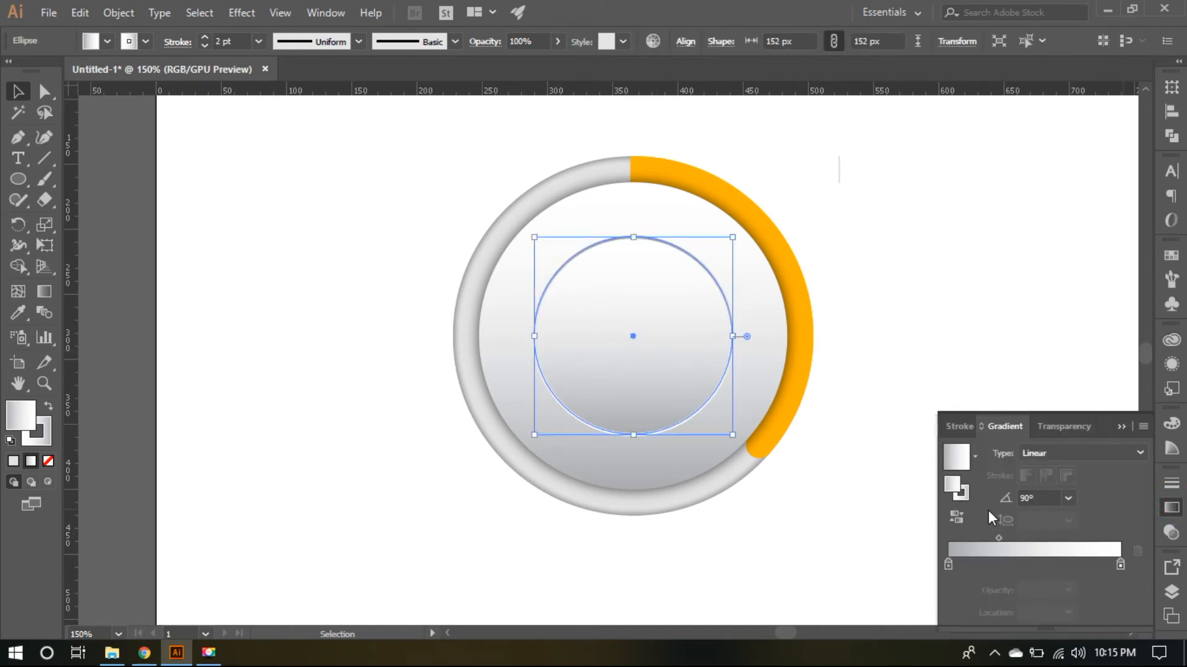
click(957, 518)
Reverse the inner circle's stroke gradient so white is along its upper edge and gray along its lower edge.
click(43, 442)
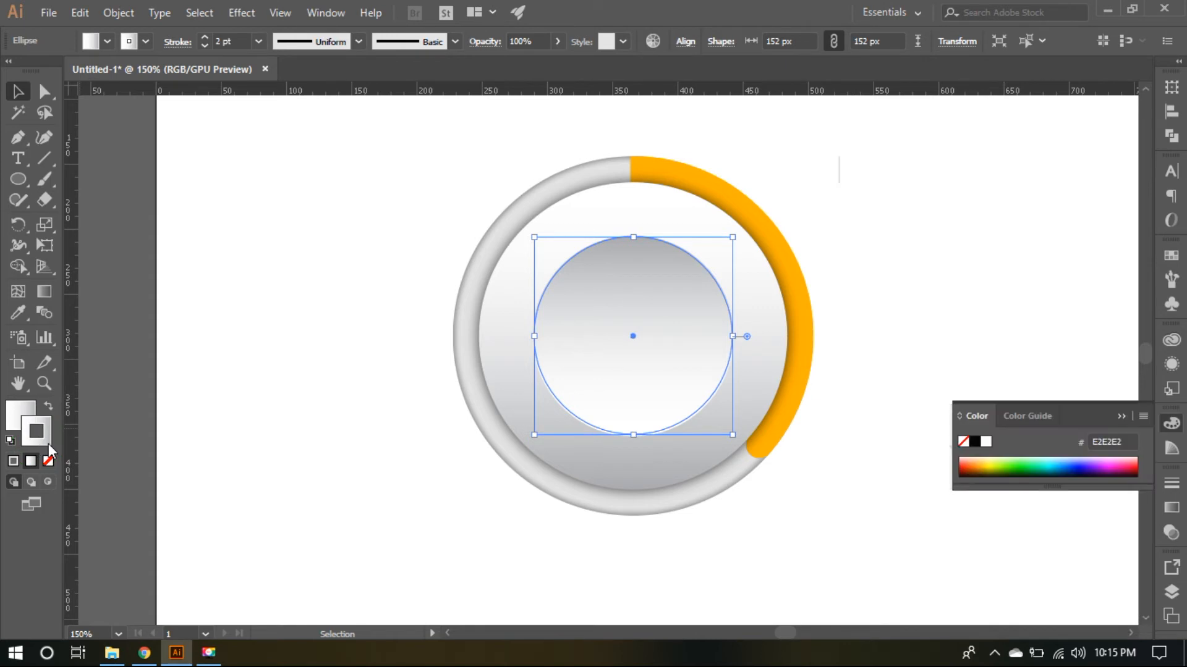
click(1171, 508)
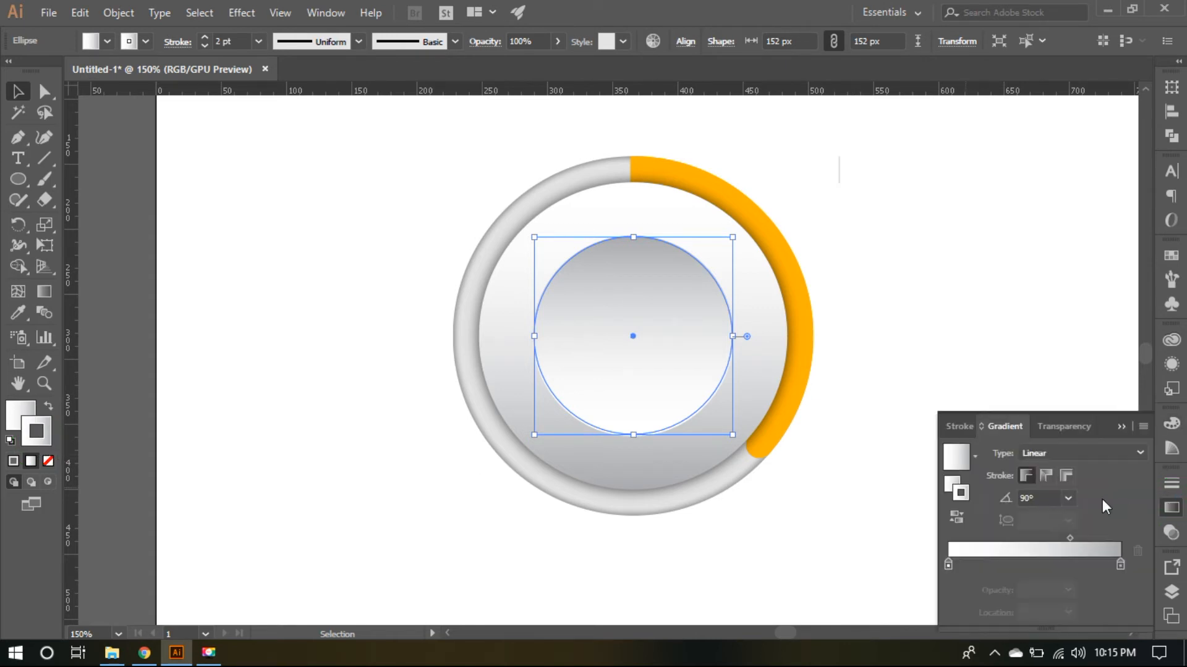
click(956, 490)
click(952, 322)
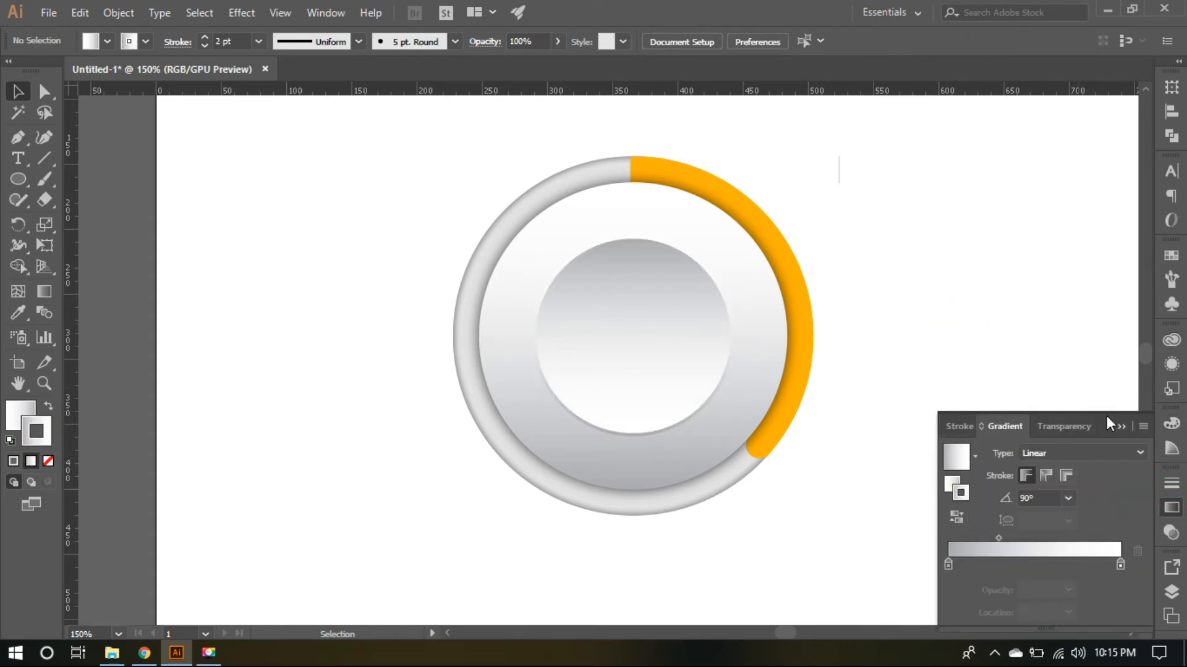
click(1119, 426)
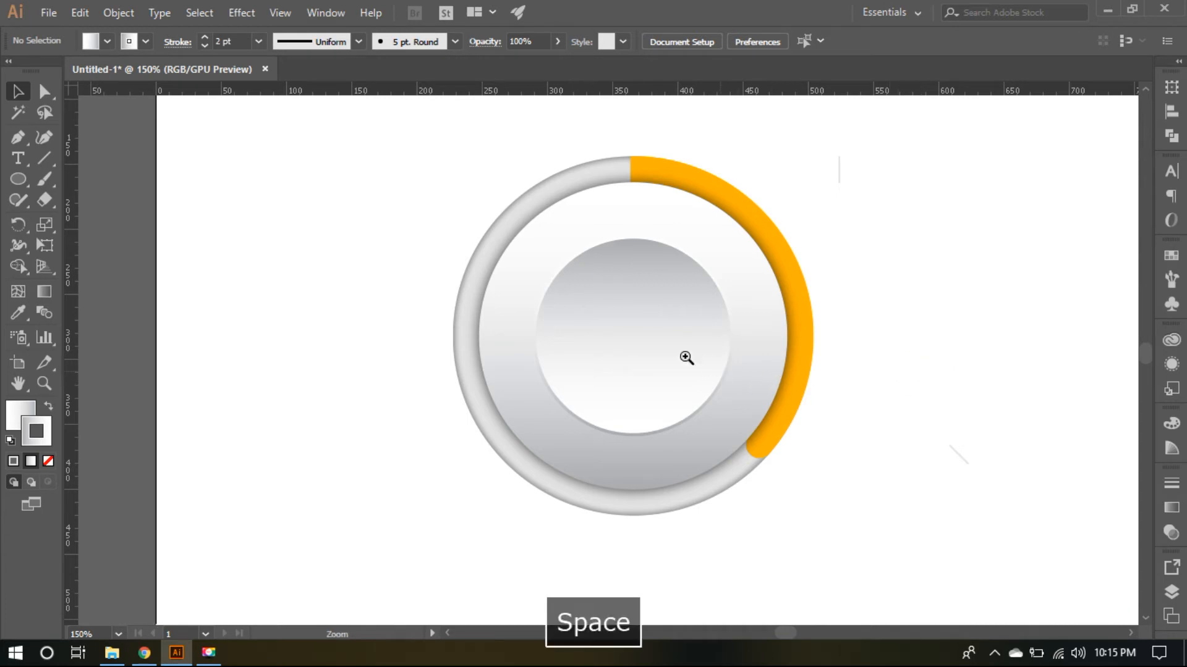
Draw a tall, narrow rectangle on the empty canvas beside the dial.
ctrl+click(639, 345)
ctrl+click(637, 345)
drag(458, 431, 692, 439)
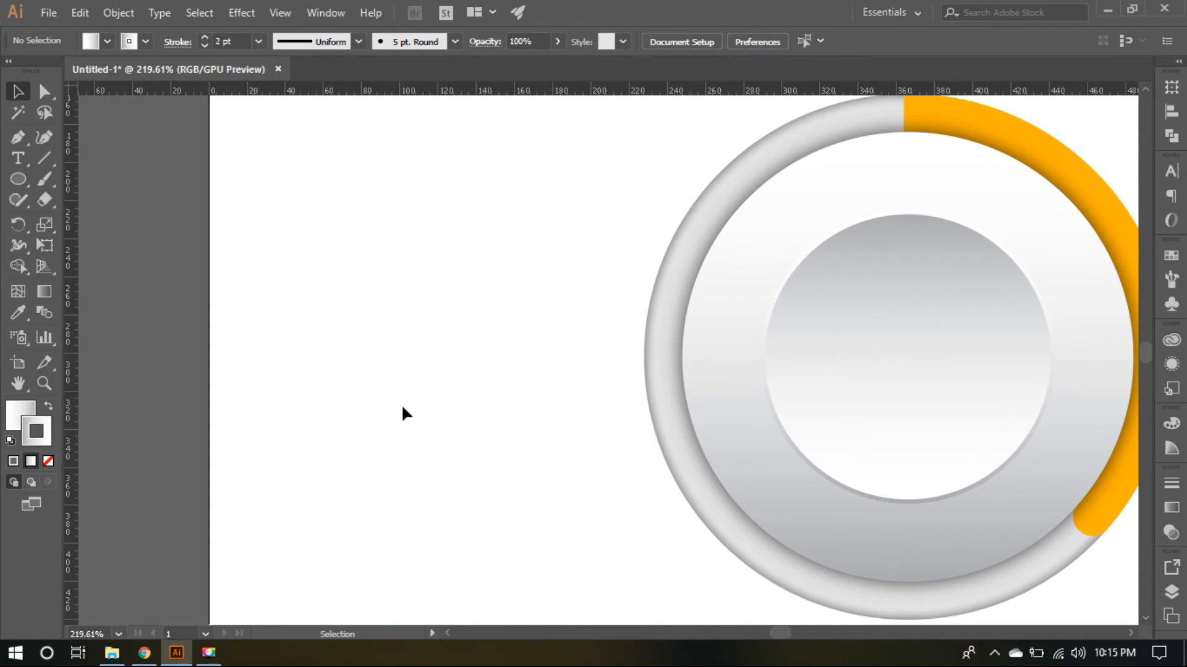
key(m)
drag(360, 264, 402, 462)
key(v)
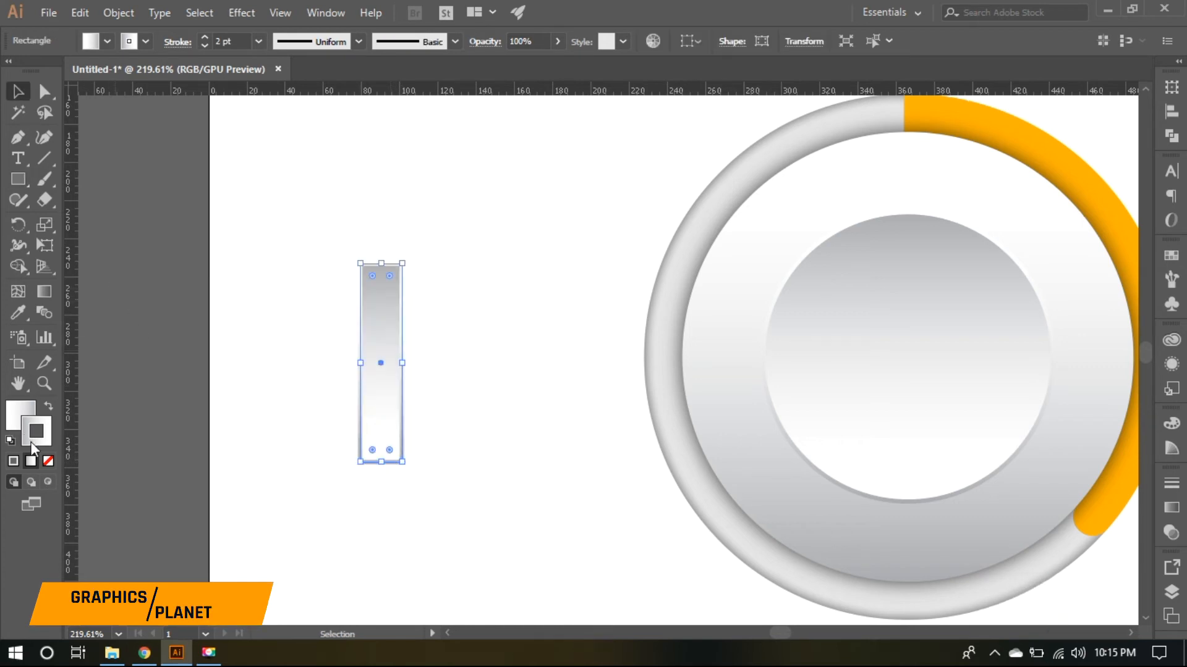
Remove the narrow rectangle's stroke and give it a solid light gray E2E2E2 fill.
click(49, 461)
click(17, 414)
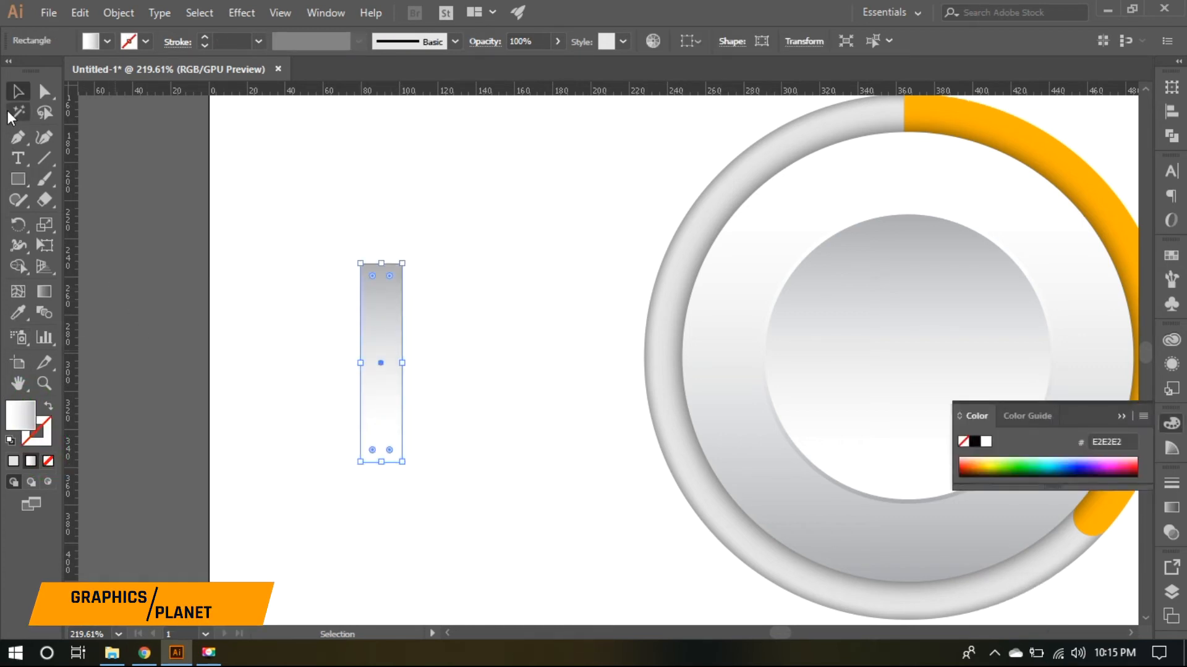
click(13, 463)
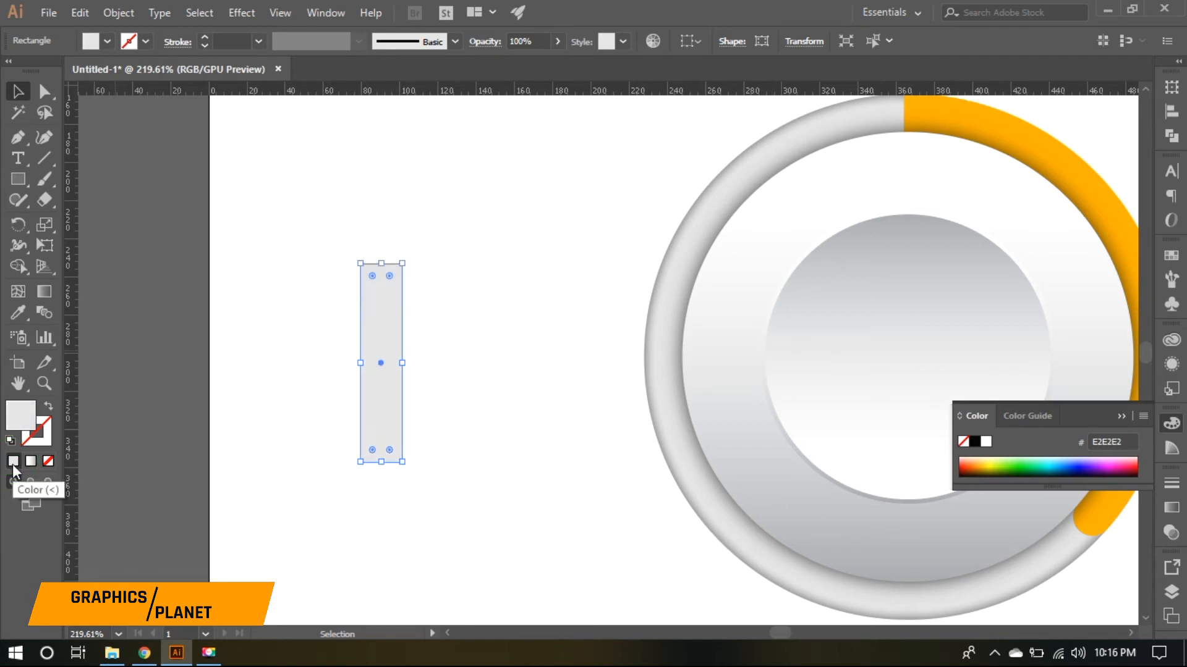
Draw a downward-pointing triangle with the Polygon tool and place it over the rectangle's lower end as an arrowhead.
click(18, 179)
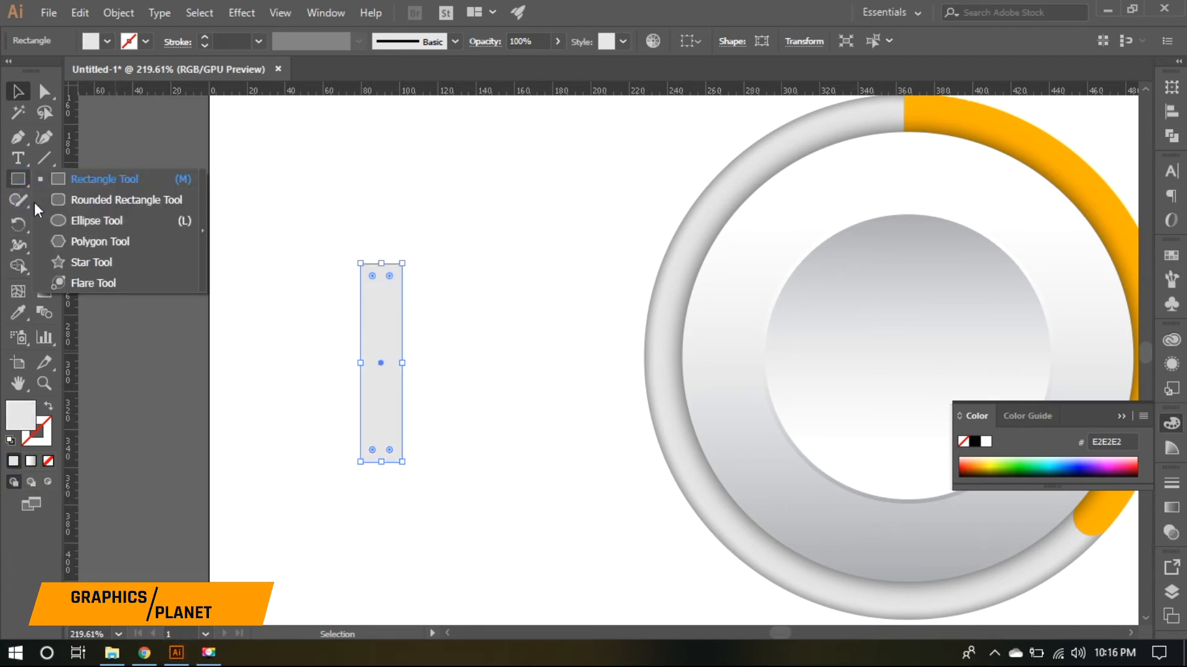
click(63, 236)
drag(283, 330, 197, 312)
click(14, 90)
drag(328, 344, 380, 477)
click(453, 373)
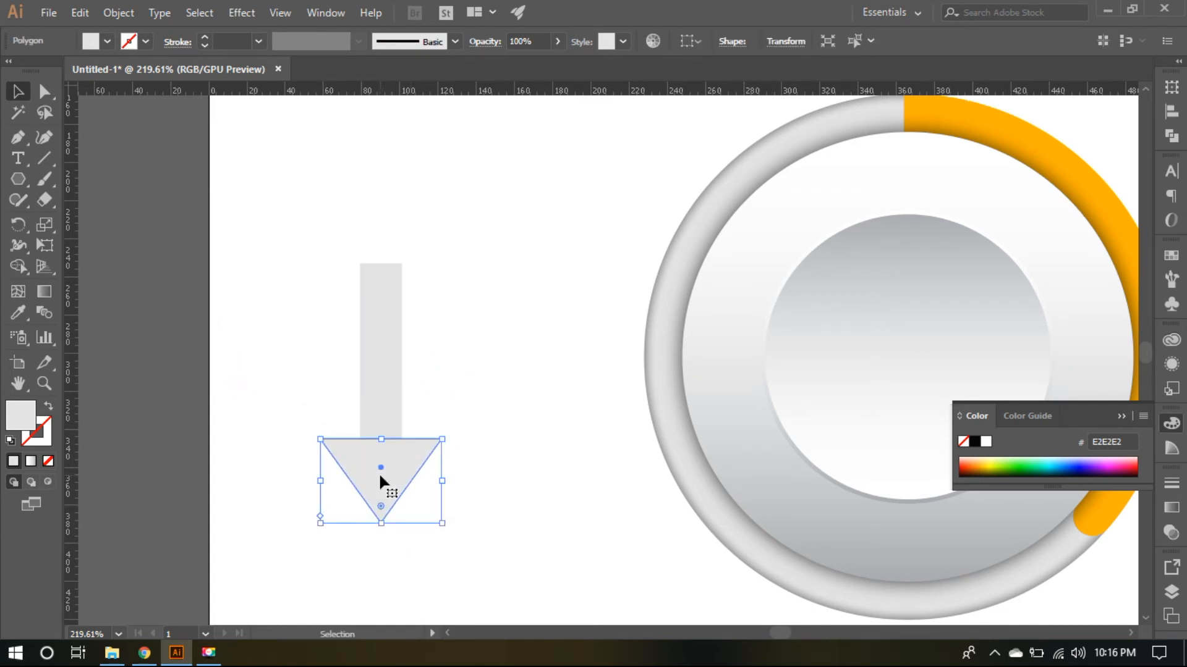
Merge the rectangle and the triangle into a single arrow with the Shape Builder tool.
shift+click(383, 432)
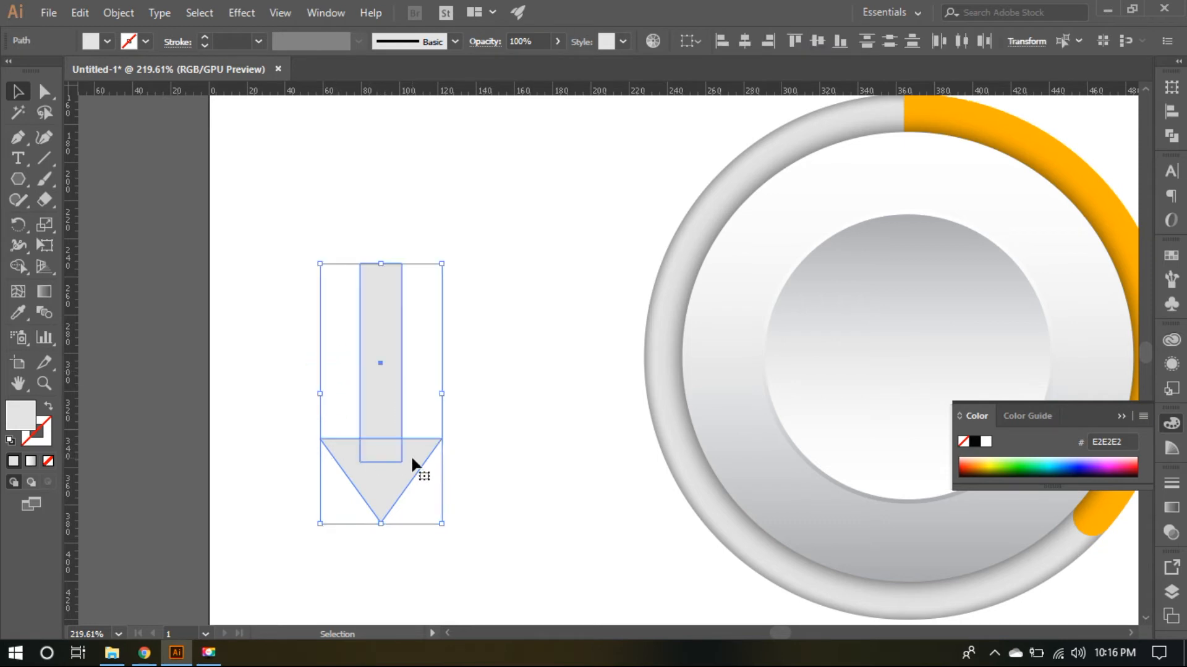
key(shift+m)
drag(380, 366, 379, 514)
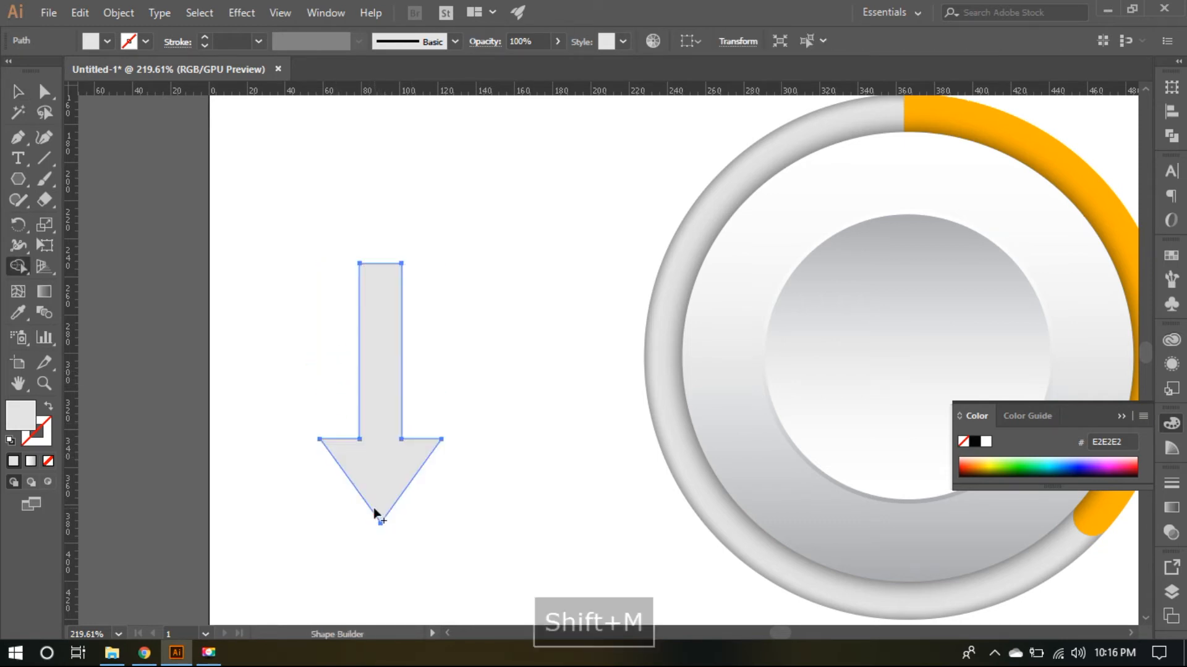
key(v)
Scale the arrow down and reposition it on the empty canvas beside the dial.
drag(443, 268, 390, 378)
click(424, 442)
drag(357, 455, 421, 360)
Draw a thin horizontal bar below the arrow, and make the arrow slightly smaller and closer to the bar.
key(m)
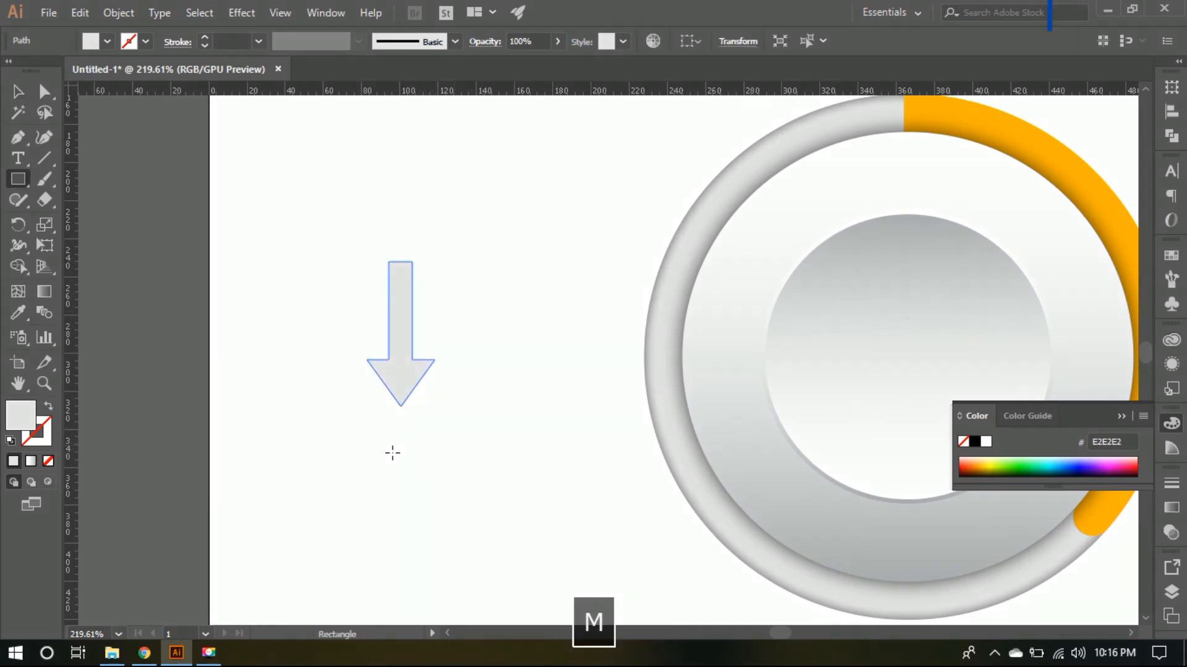
drag(320, 450, 474, 456)
key(v)
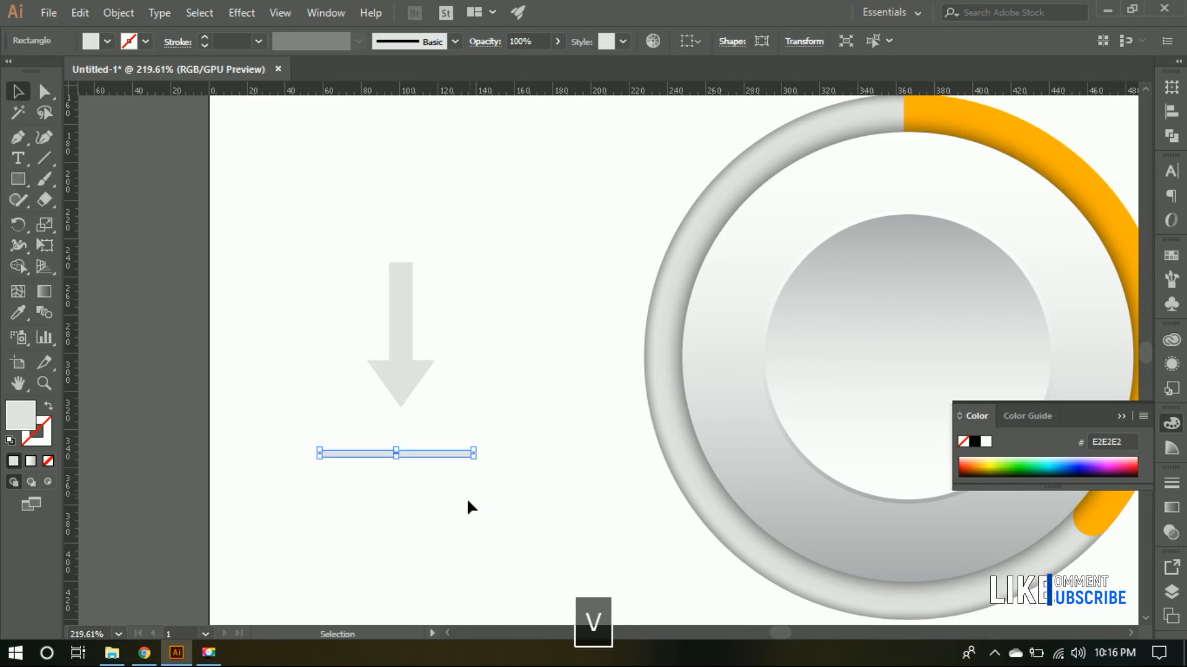
click(467, 500)
drag(413, 387, 422, 424)
Center the bar horizontally under the arrow and group the two shapes as a download icon.
drag(428, 499, 358, 331)
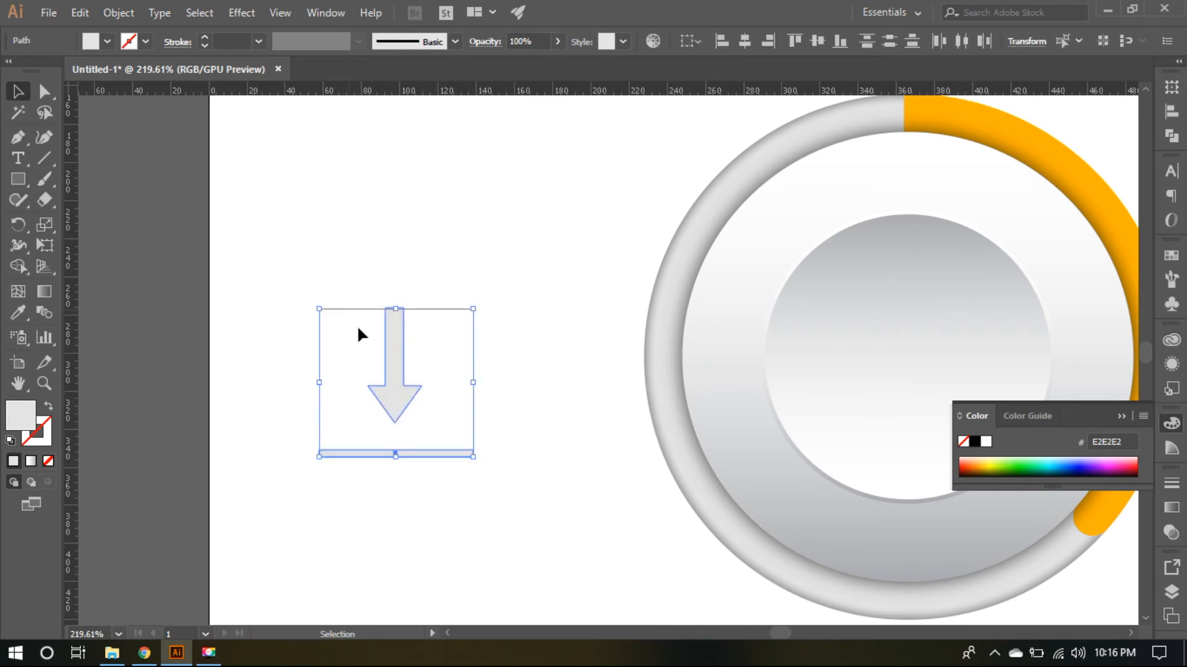
click(532, 186)
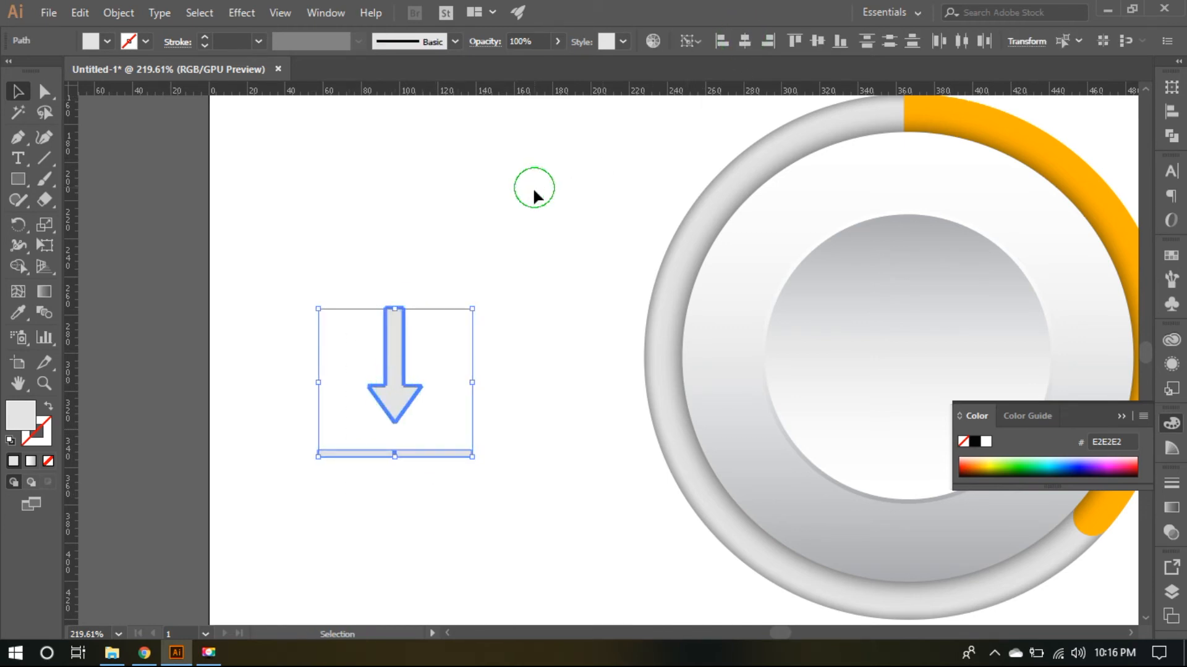
drag(457, 322, 335, 528)
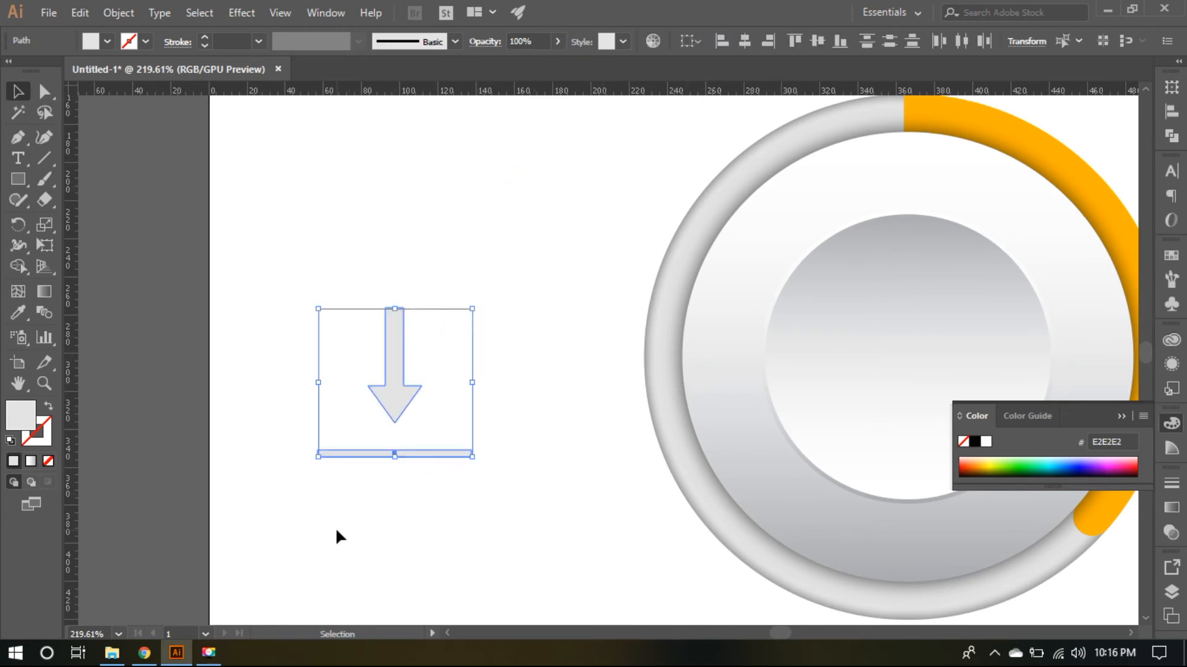
key(ctrl+g)
Compare gray swatches on the arrow-and-bar group and set its fill to light gray D1D3D4.
click(107, 42)
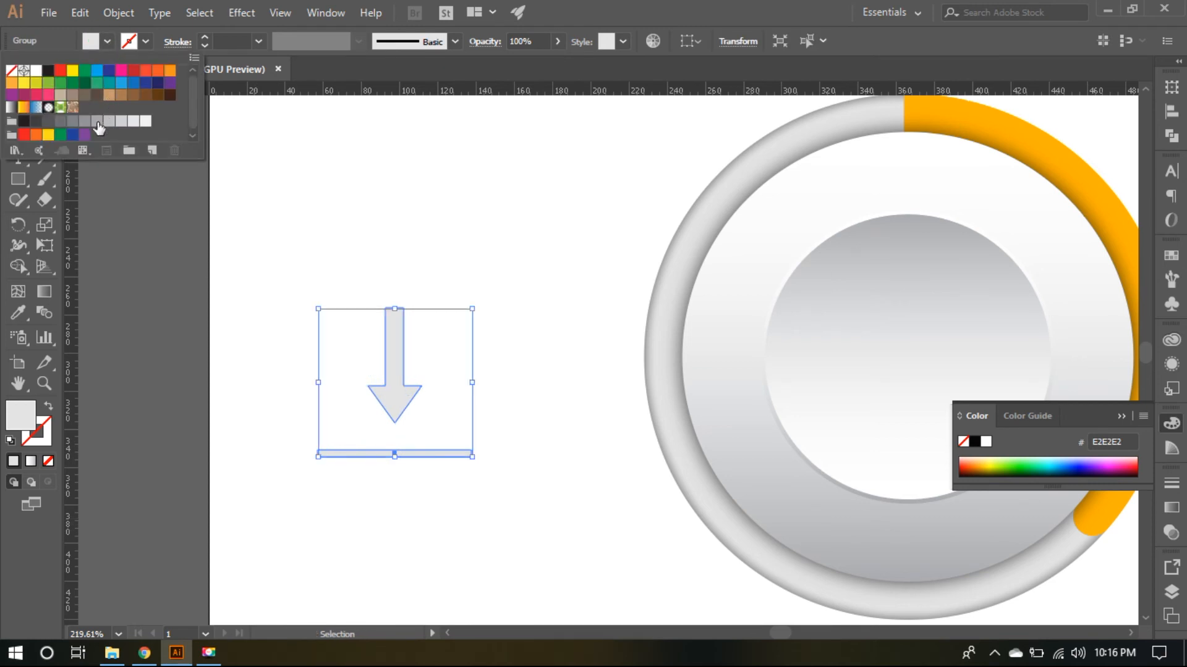
click(122, 122)
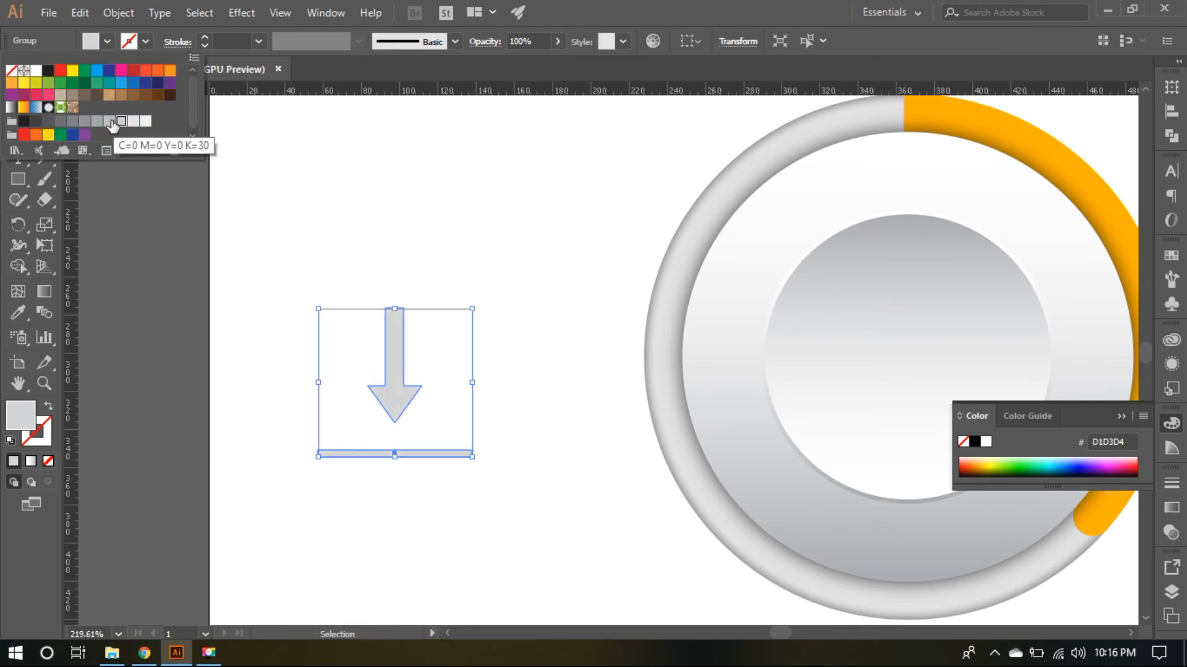
click(436, 241)
click(439, 259)
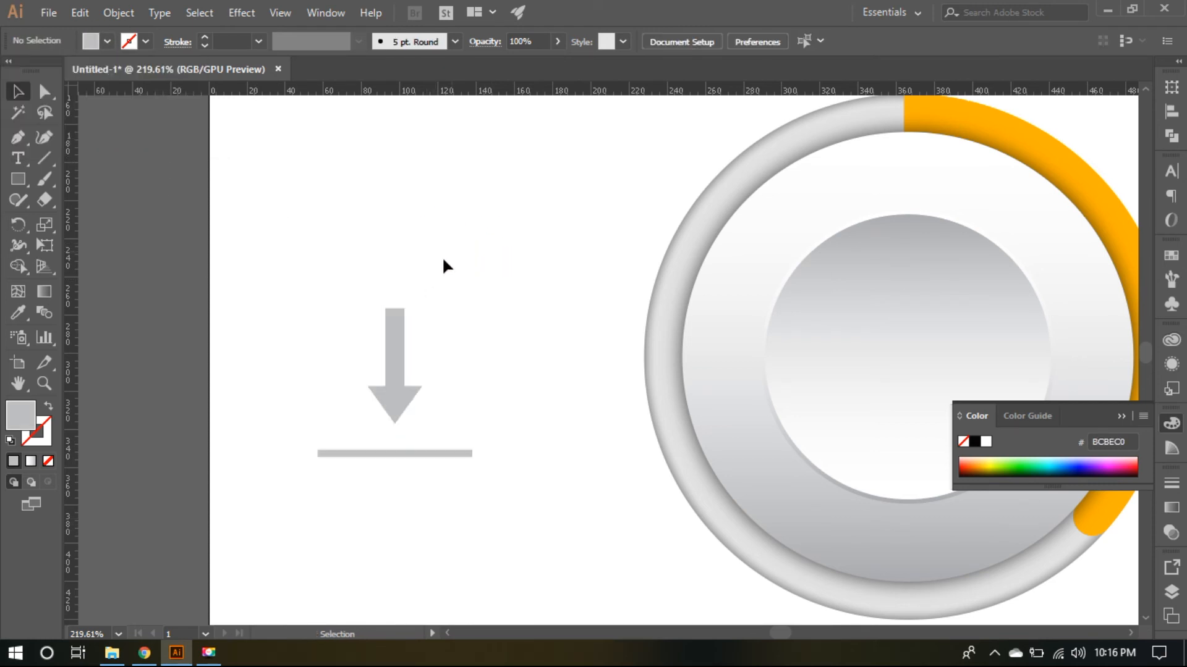
click(403, 454)
click(108, 42)
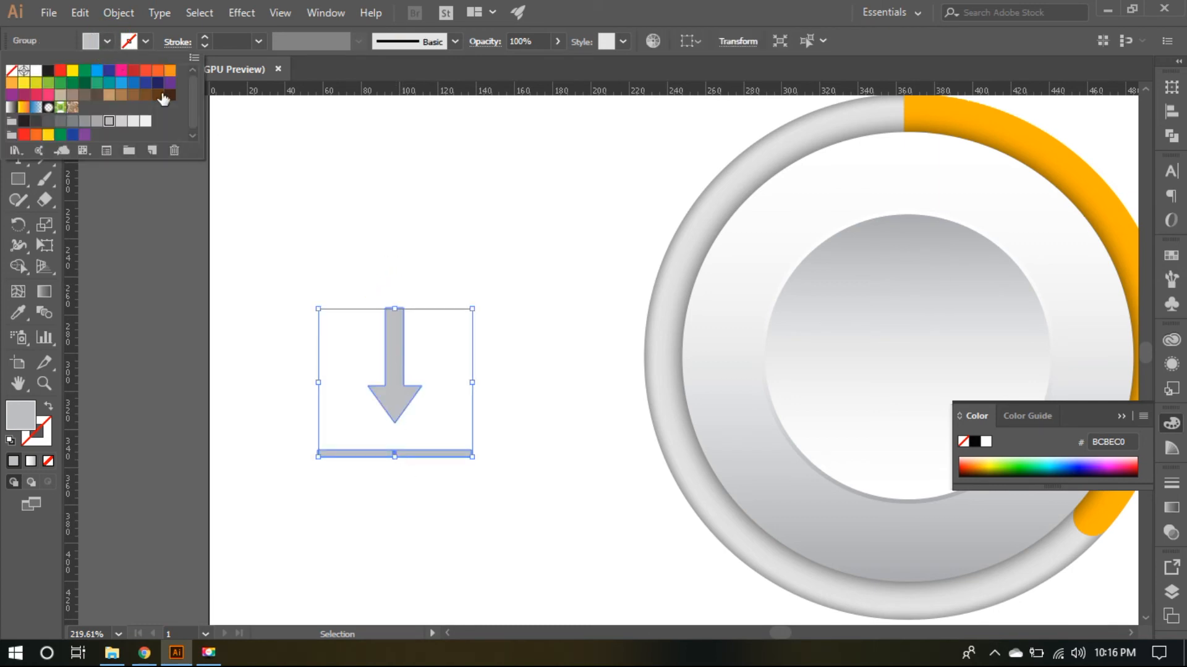
click(121, 122)
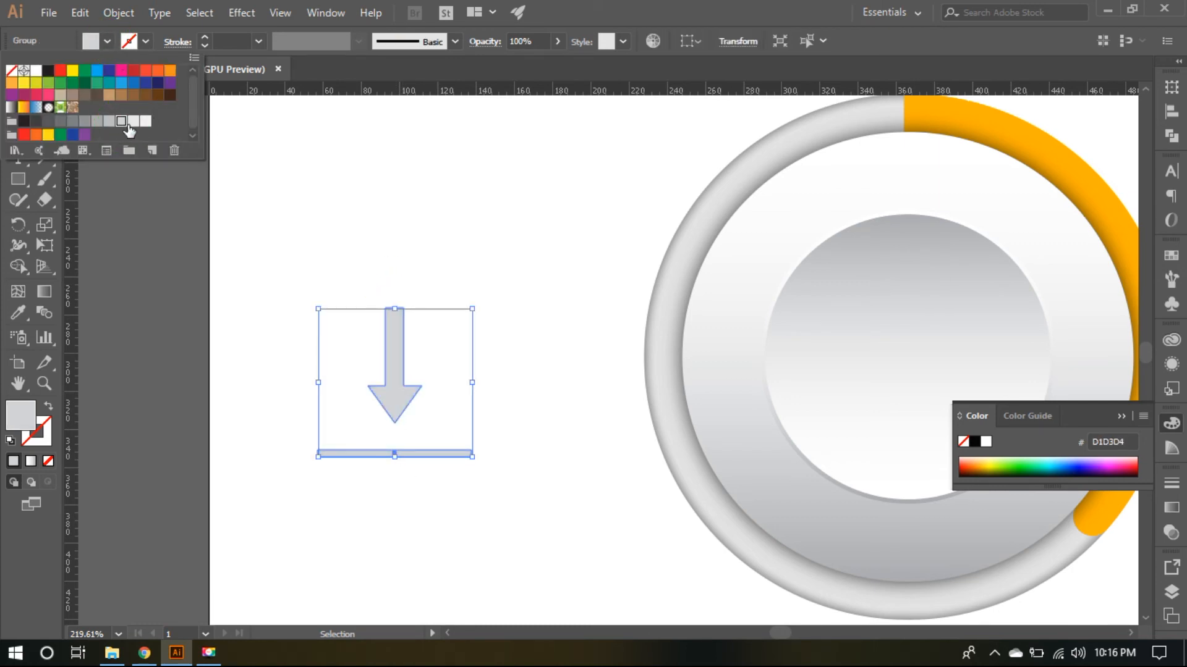
Apply an Inner Glow to the icon group with Multiply mode, 35% opacity, 5 px blur and Edge.
click(244, 11)
click(241, 11)
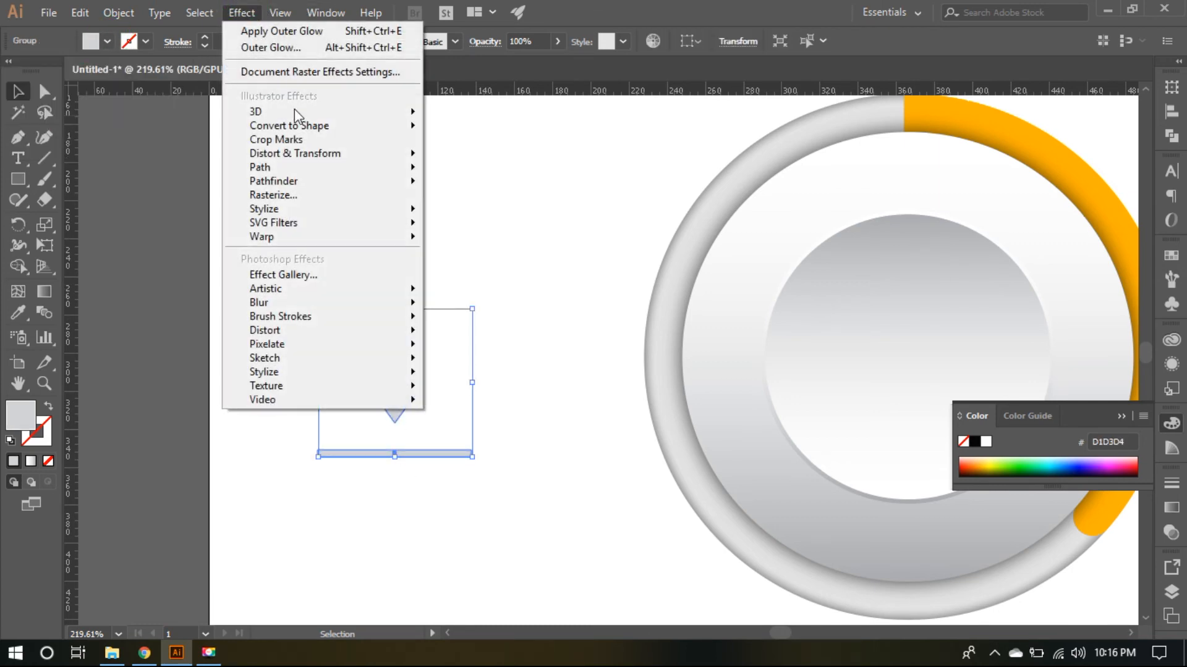
click(379, 208)
click(511, 251)
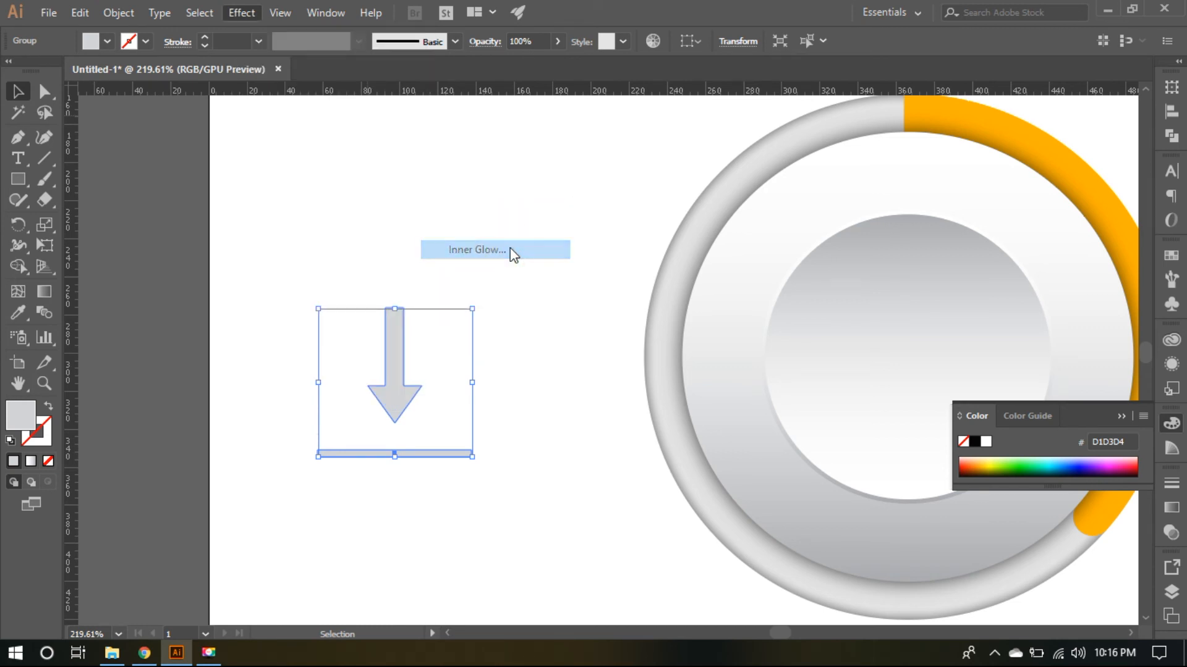
click(846, 318)
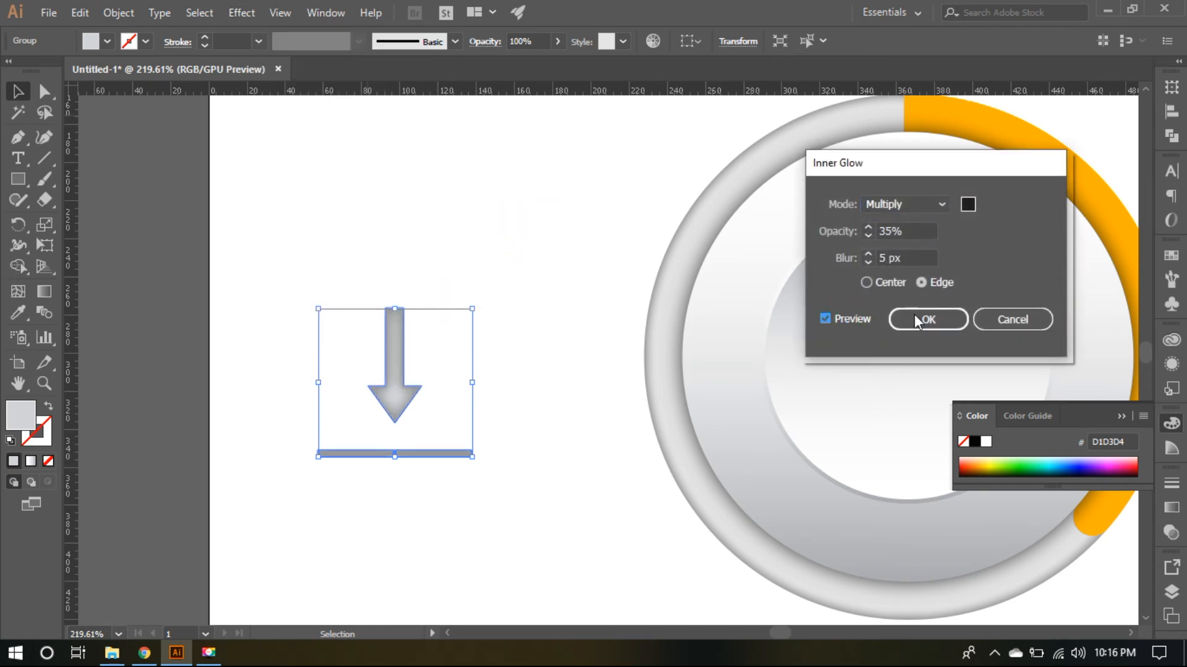
click(933, 316)
click(588, 232)
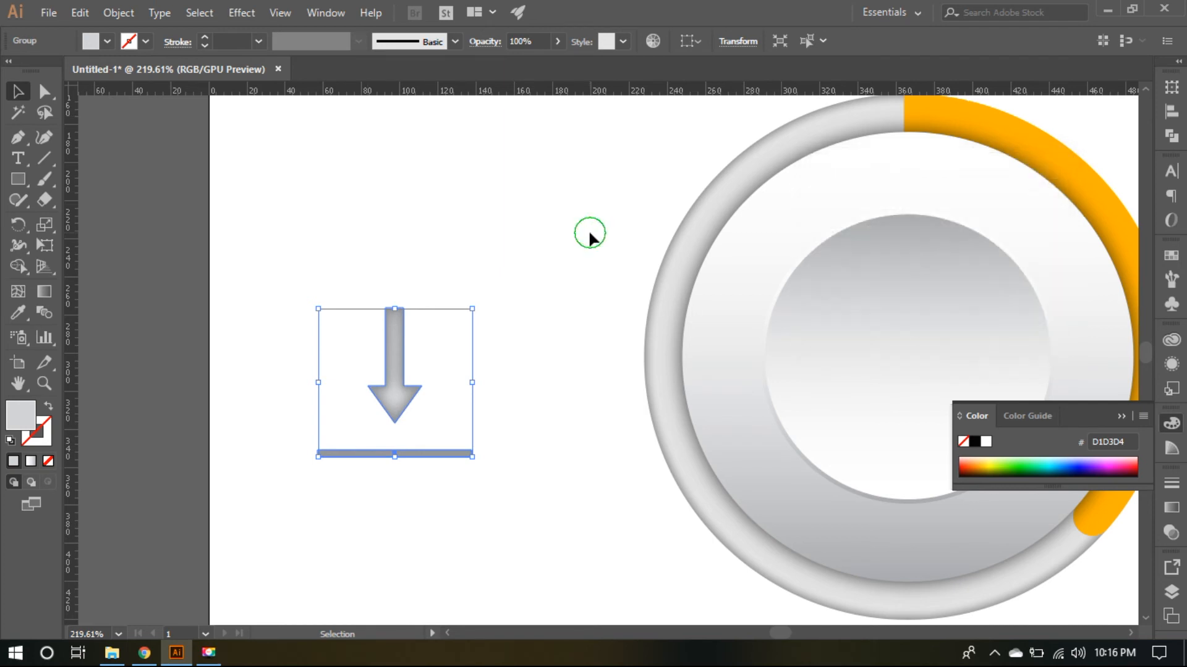
Align the icon group to the center of the inner circle, both horizontally and vertically.
click(1120, 416)
drag(310, 239, 982, 433)
click(904, 366)
click(745, 42)
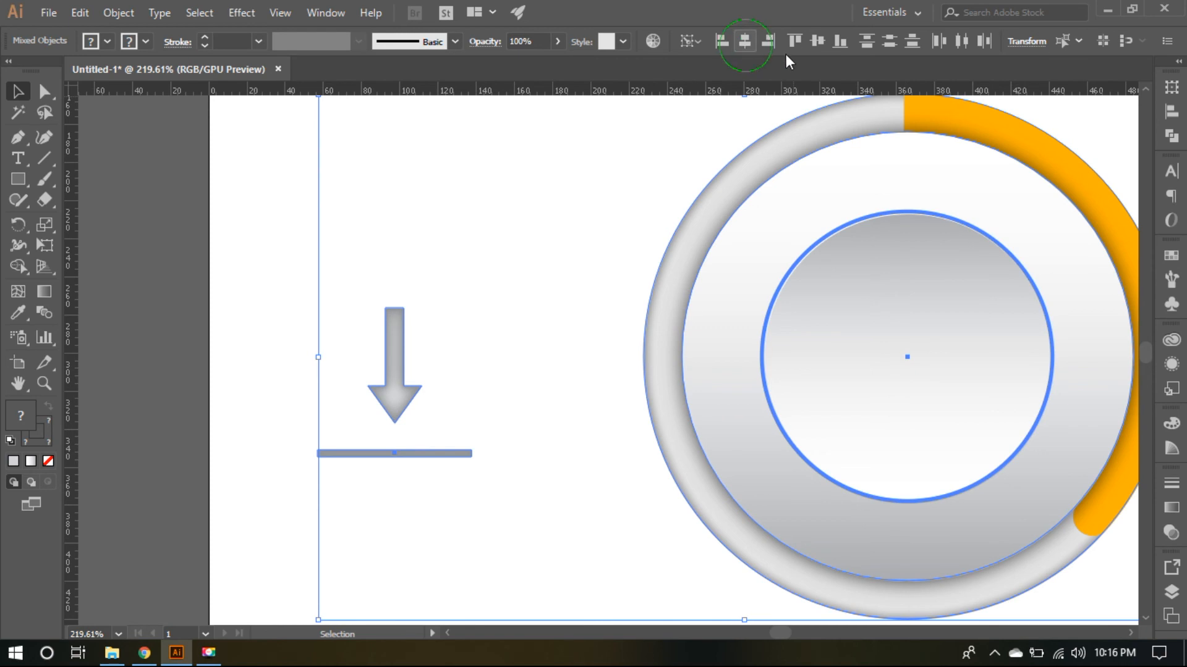
click(817, 42)
click(488, 238)
Scale the download icon down proportionally about its center, to roughly half its size.
click(899, 389)
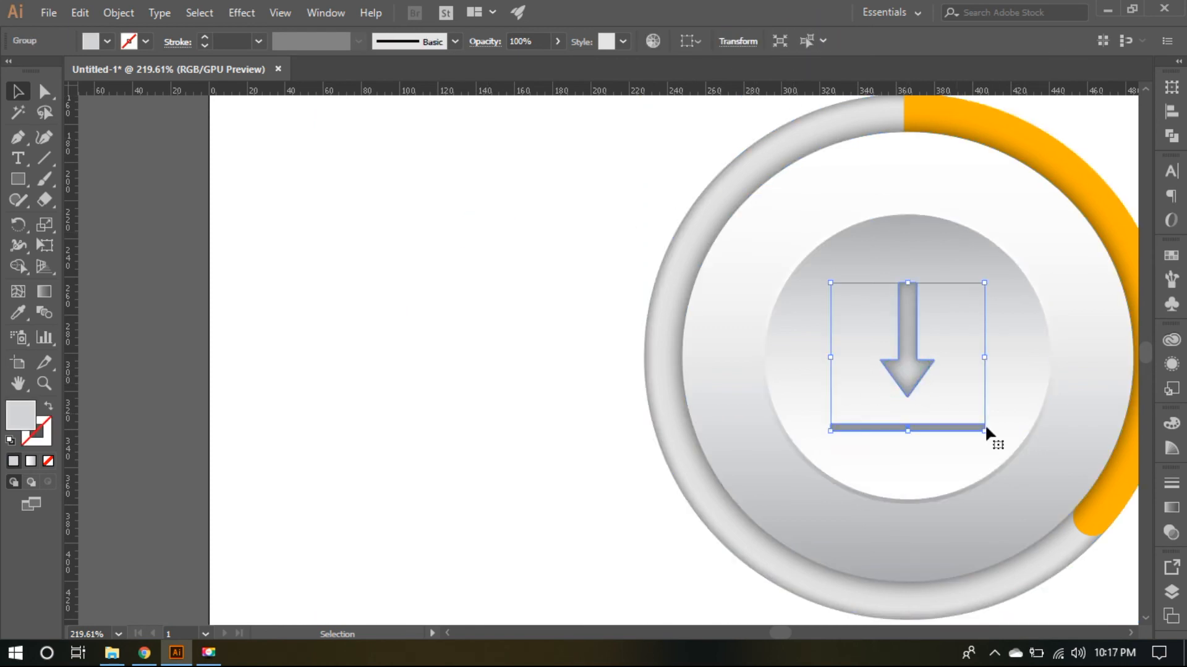
drag(987, 427, 952, 407)
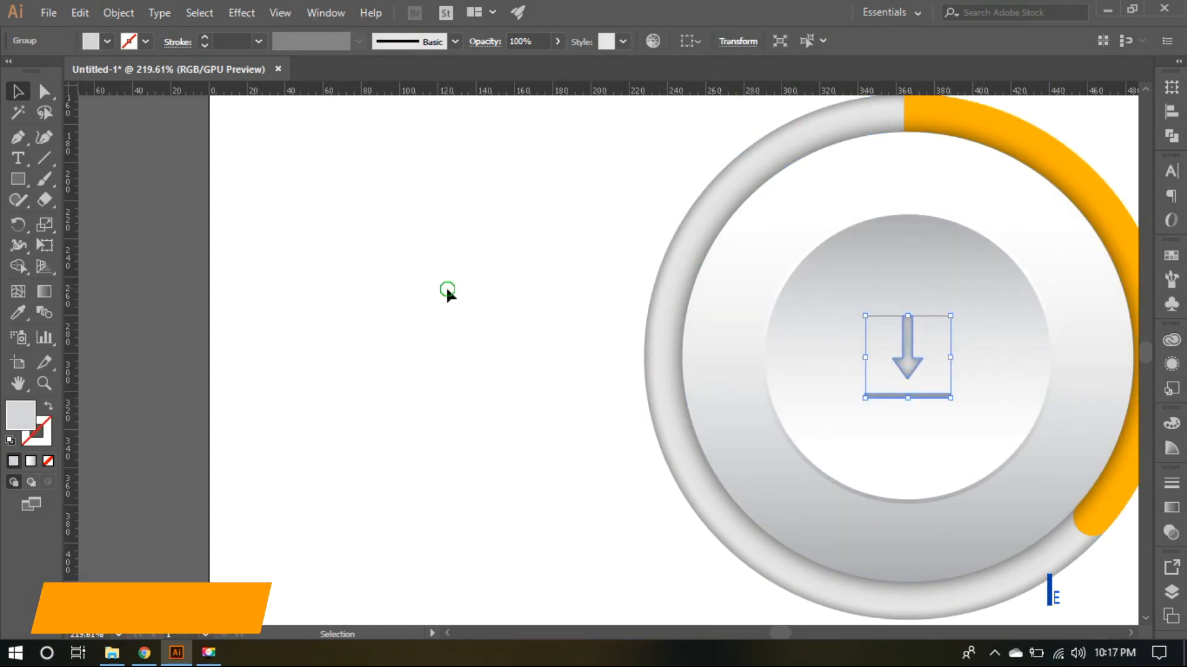
click(448, 291)
Add the text label "45% Downloading..." in the empty area below the circular button.
key(space)
key(ctrl+minus)
drag(853, 365, 555, 272)
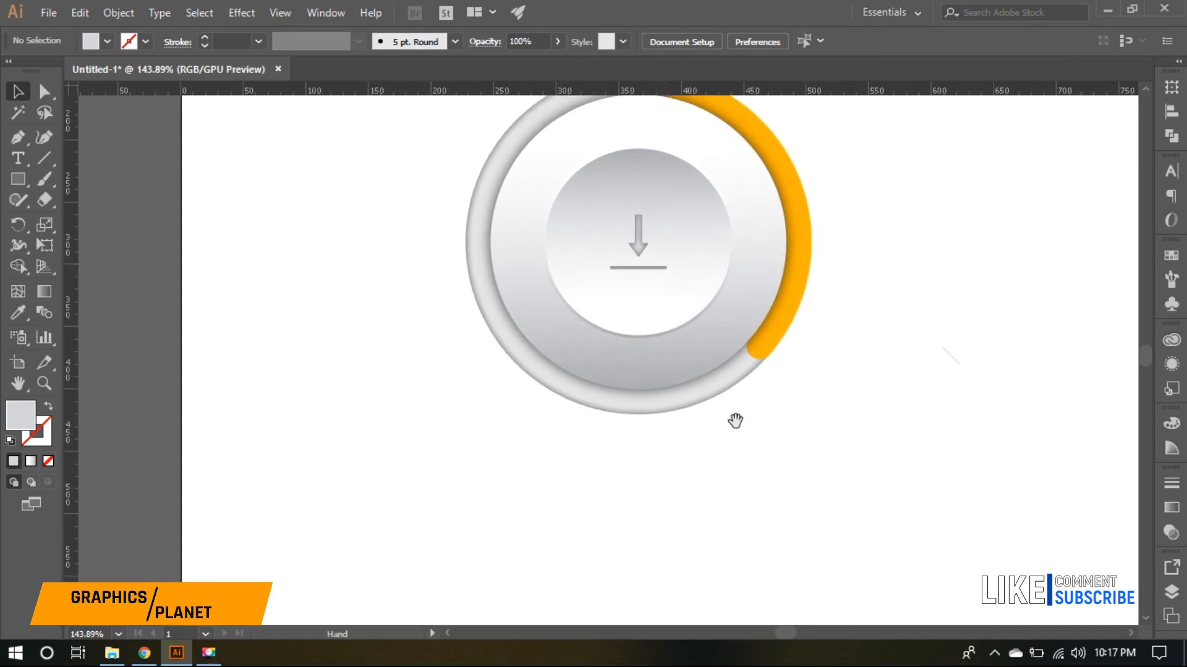
key(t)
click(540, 497)
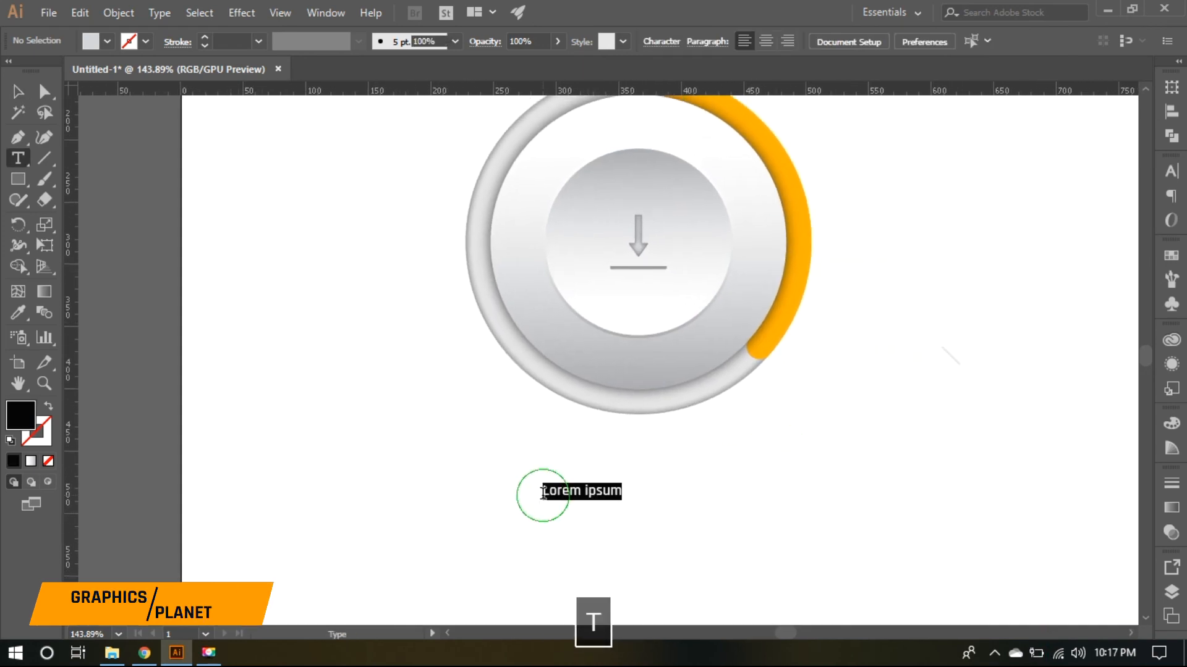
text(45)
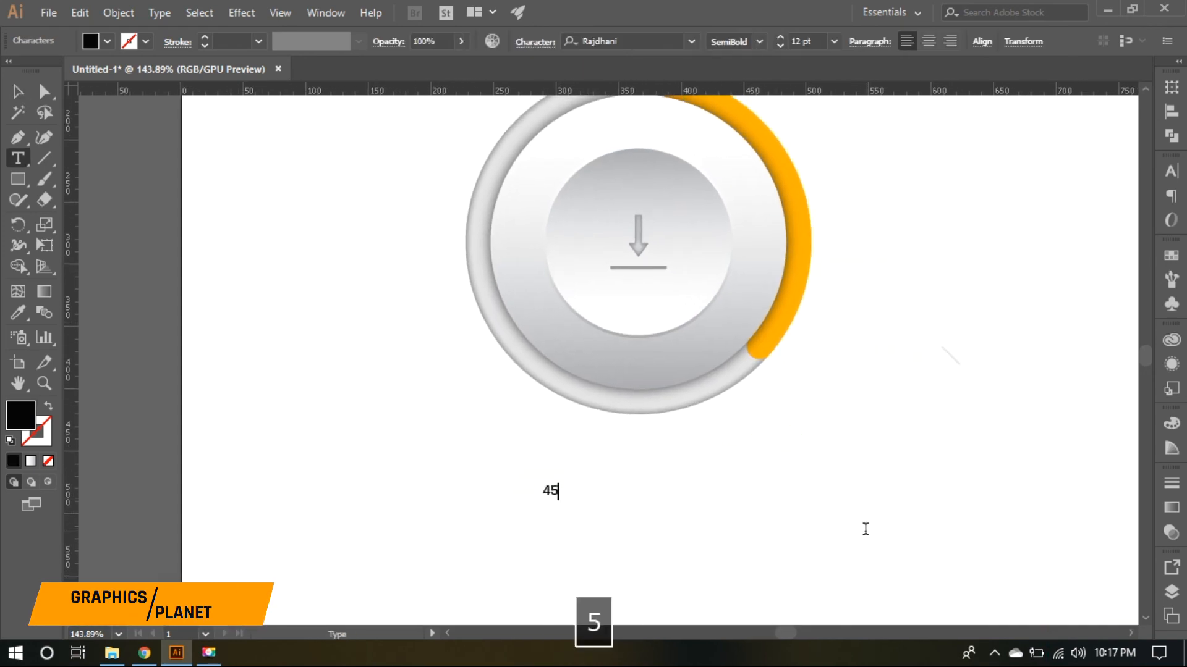
text(% Do)
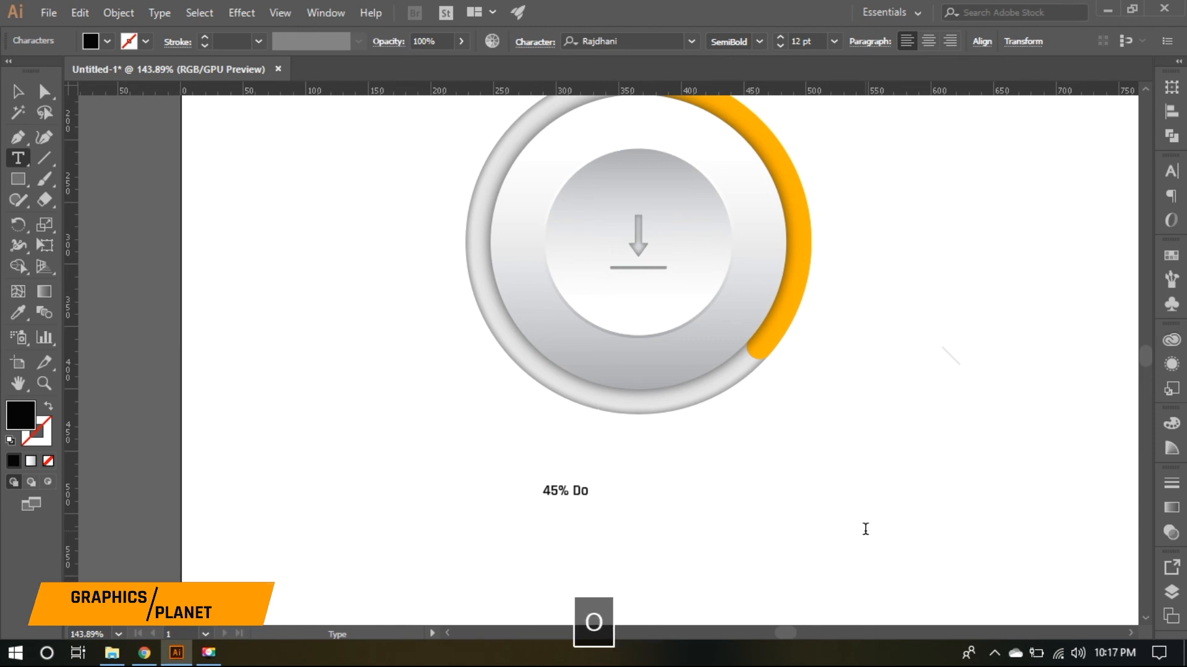
text(wnl)
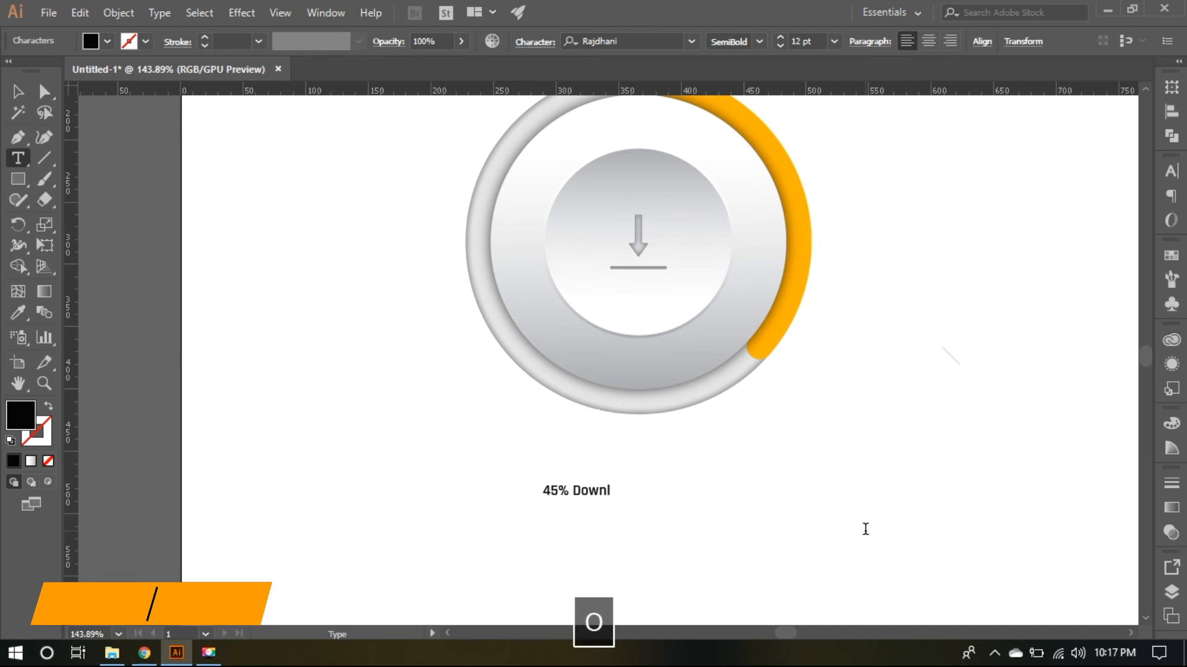
text(oading.)
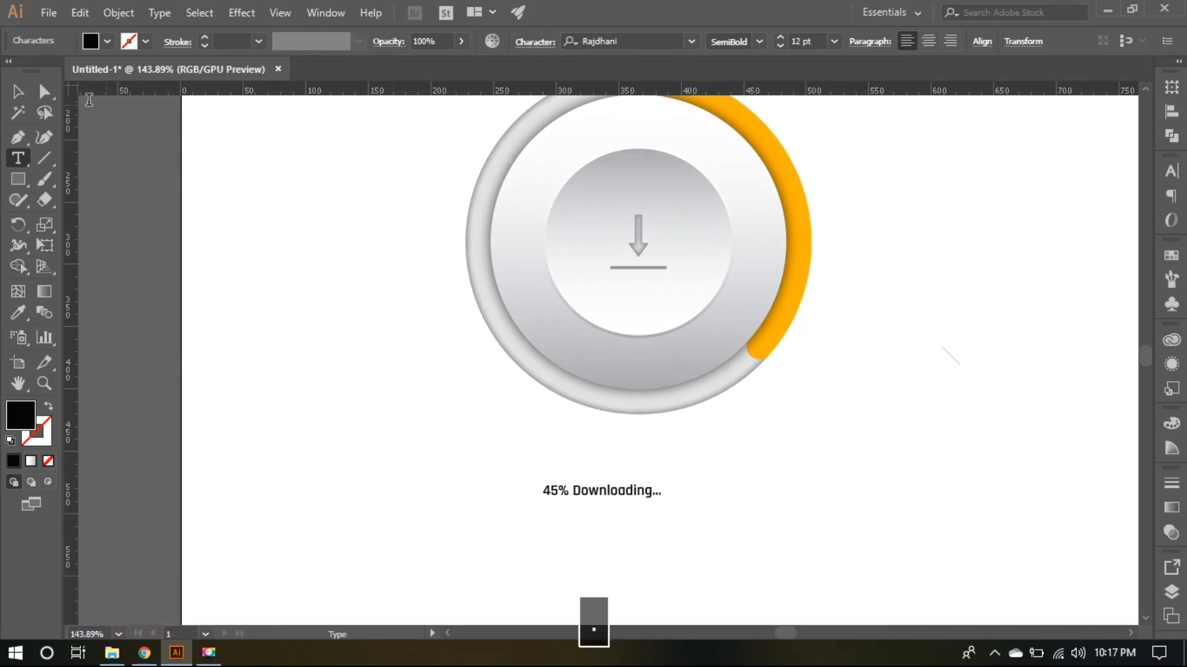
text(..)
click(18, 91)
Sample the download arrow's light gray fill onto the text label with the Eyedropper.
key(i)
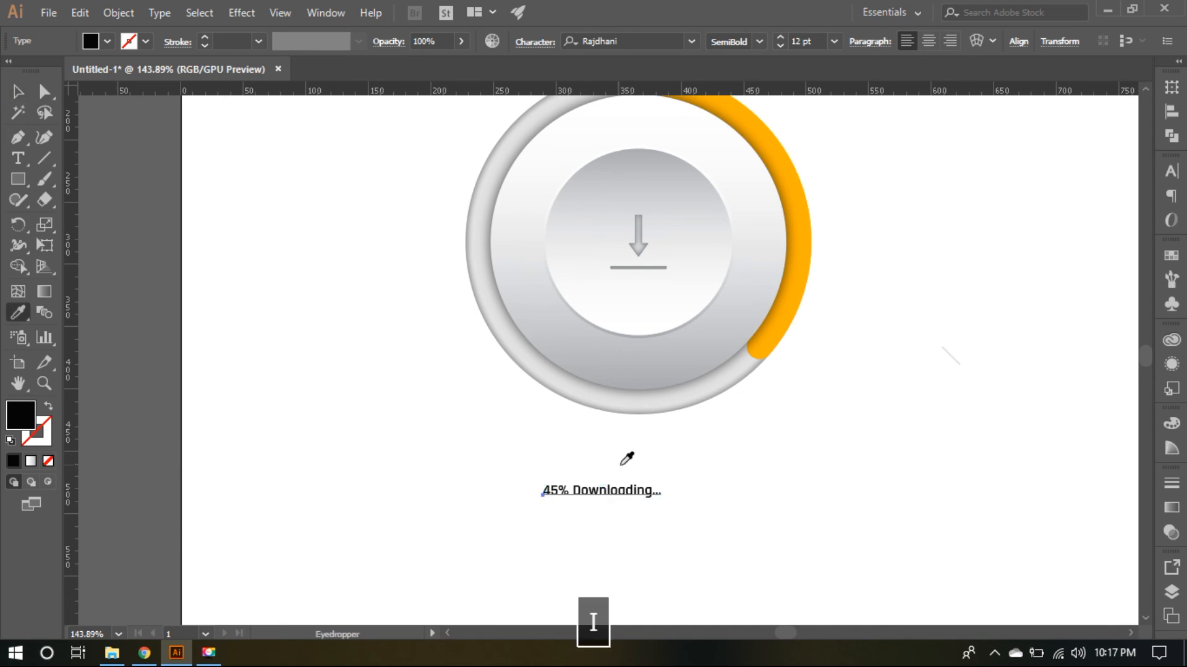
click(639, 234)
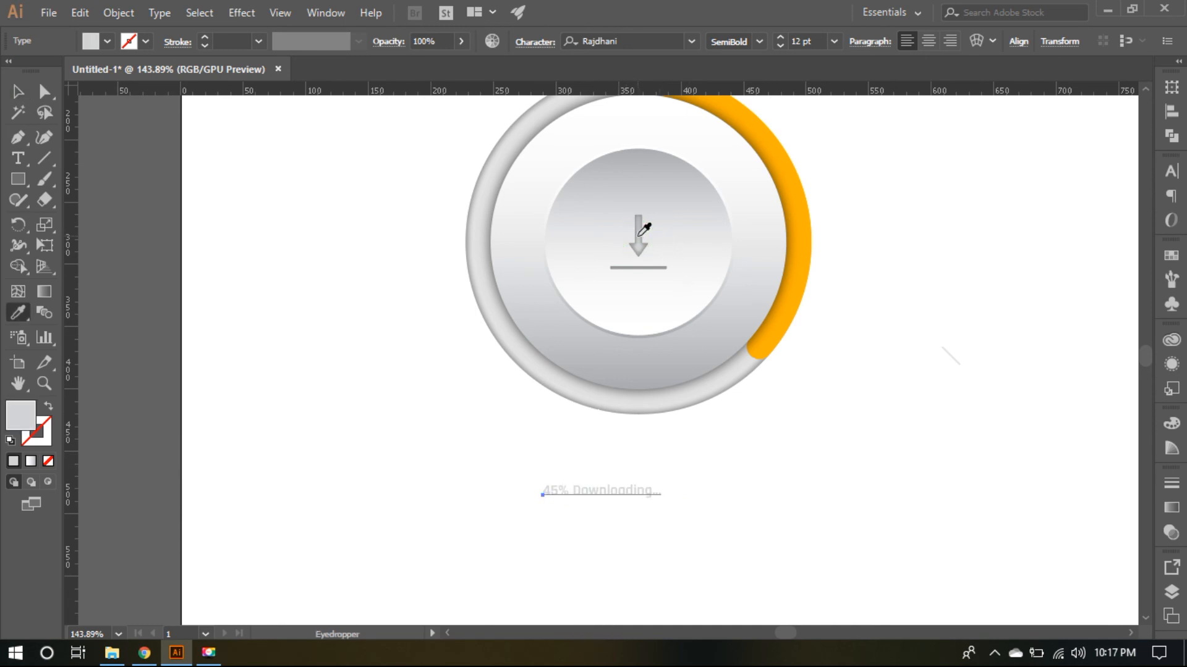
key(ctrl+space)
drag(628, 226, 1038, 479)
drag(641, 304, 1076, 482)
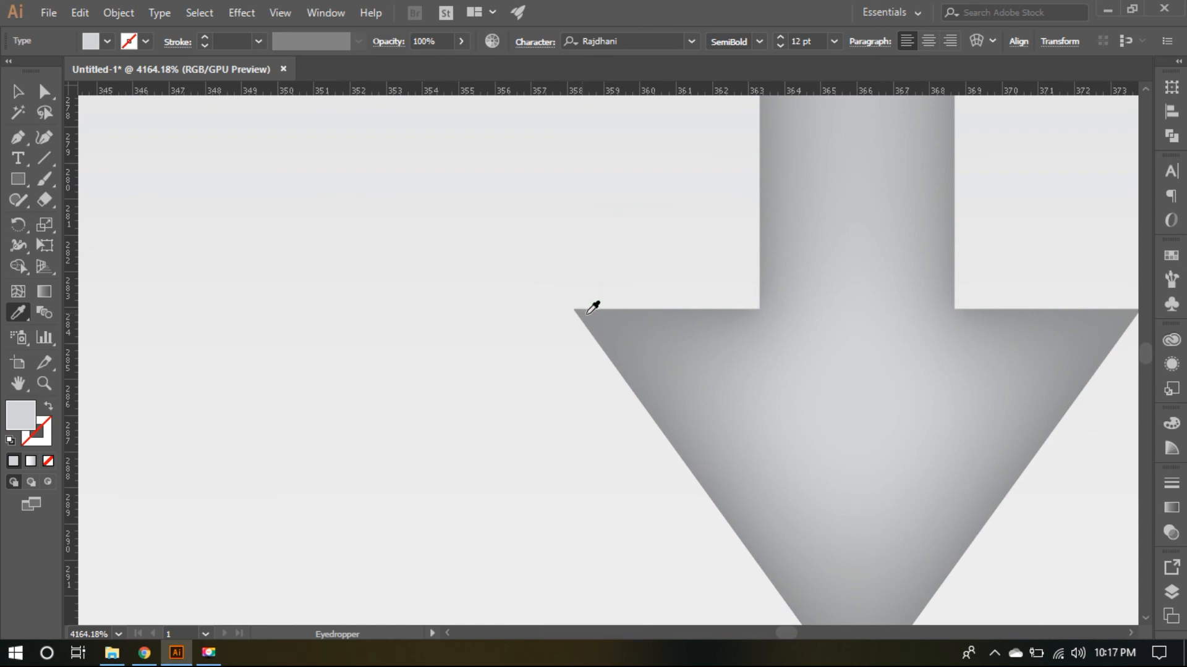
key(ctrl+space)
drag(709, 287, 471, 424)
drag(679, 304, 485, 358)
drag(727, 335, 533, 384)
key(space)
drag(675, 427, 553, 244)
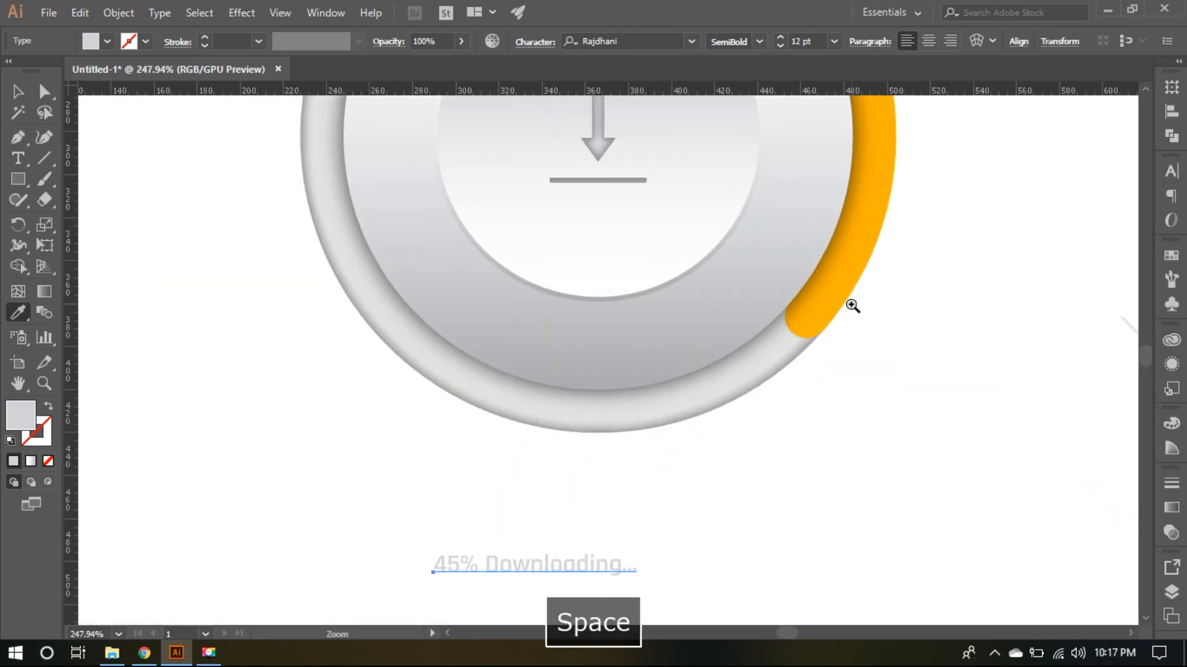
drag(840, 312, 612, 416)
Set the text label's fill to dark gray 606060 and enlarge the label to nearly the width of the outer circle.
double_click(18, 425)
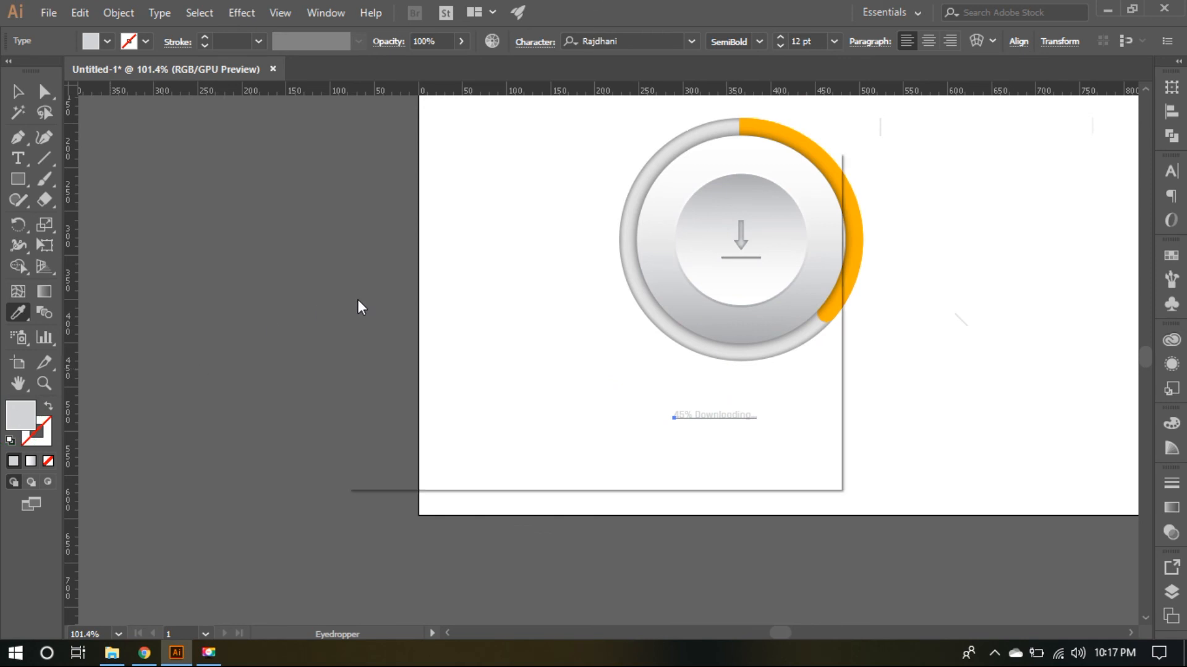
drag(405, 376, 343, 346)
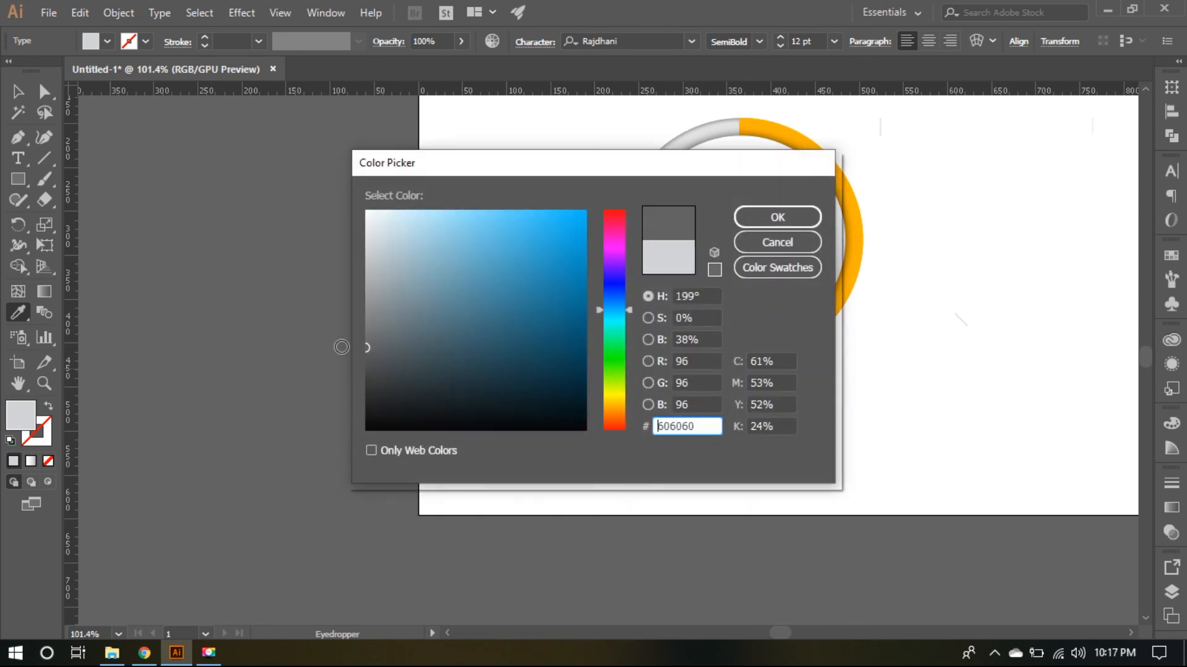
click(761, 219)
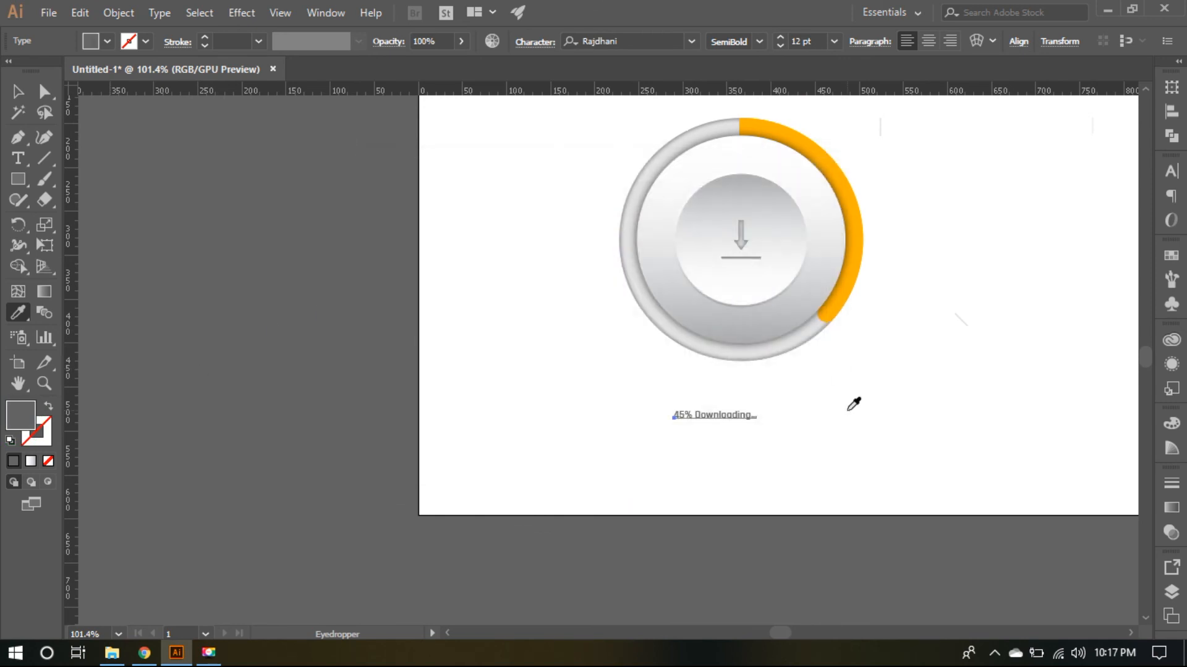
key(v)
drag(759, 406, 899, 363)
drag(874, 493, 774, 250)
click(774, 250)
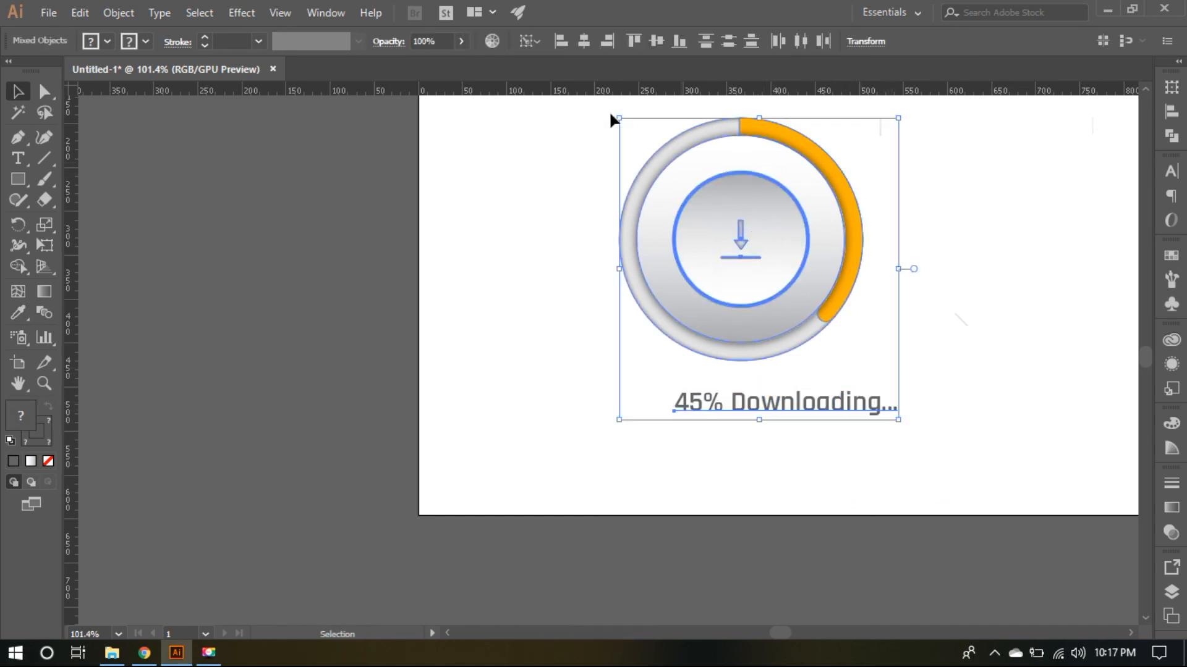
click(582, 42)
key(ctrl+z)
Group the circular button artwork, then center the group and the text label horizontally on the artboard.
drag(908, 309, 537, 167)
key(ctrl+g)
shift+click(817, 405)
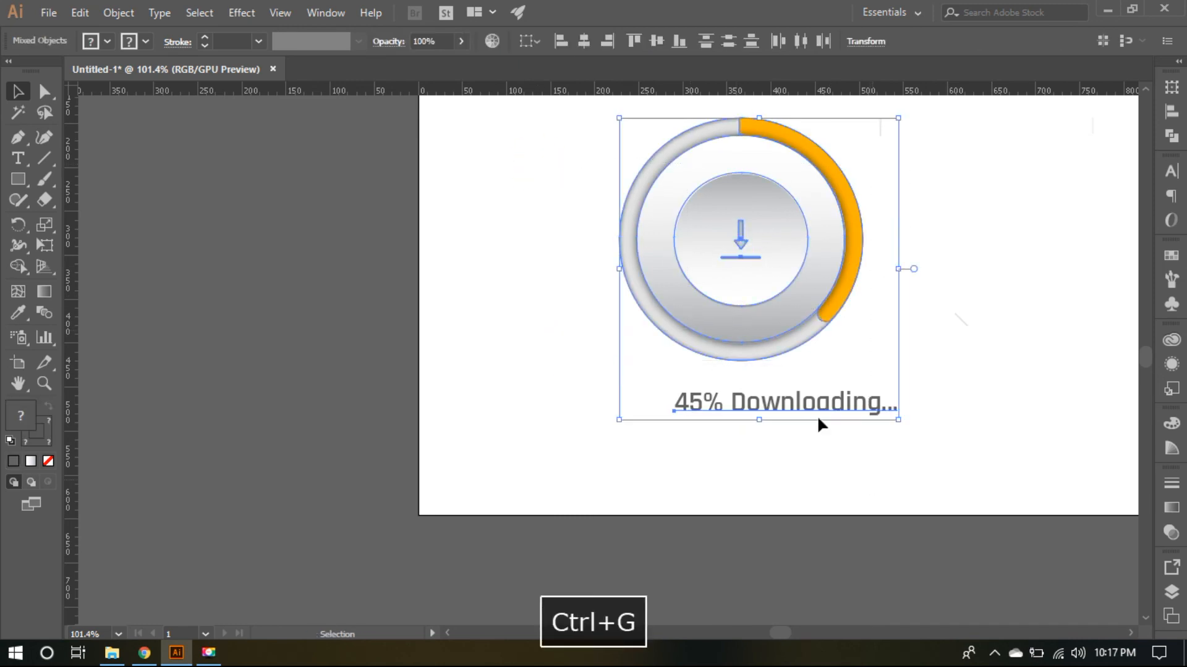
click(540, 40)
click(543, 100)
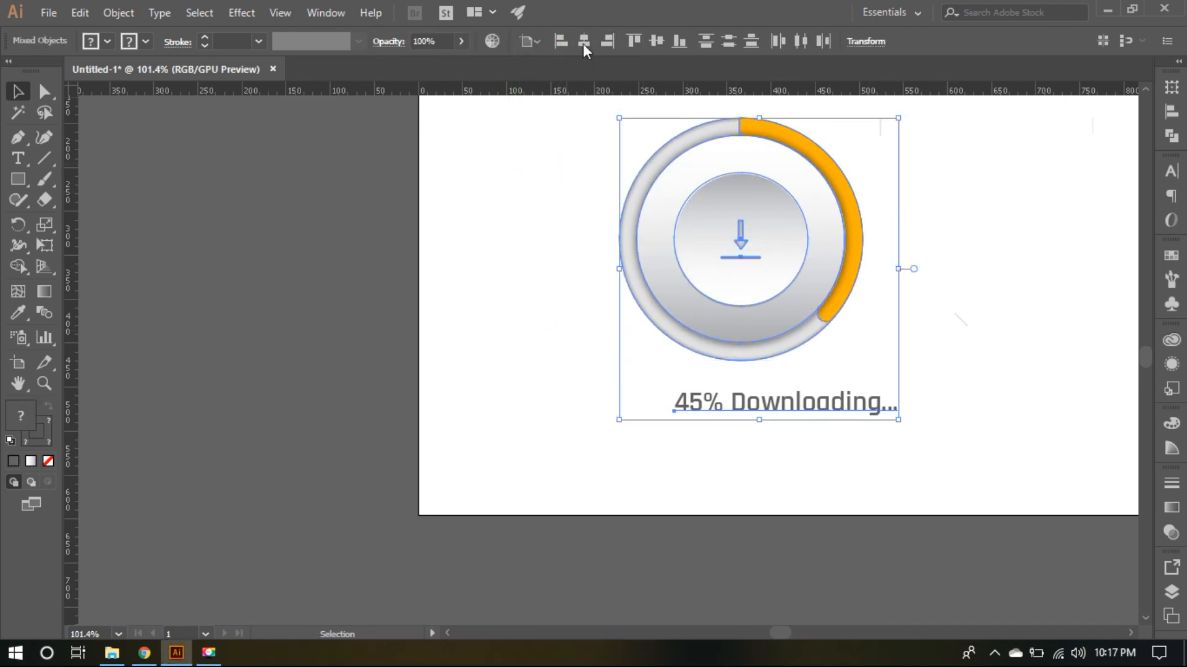
click(480, 315)
key(ctrl+0)
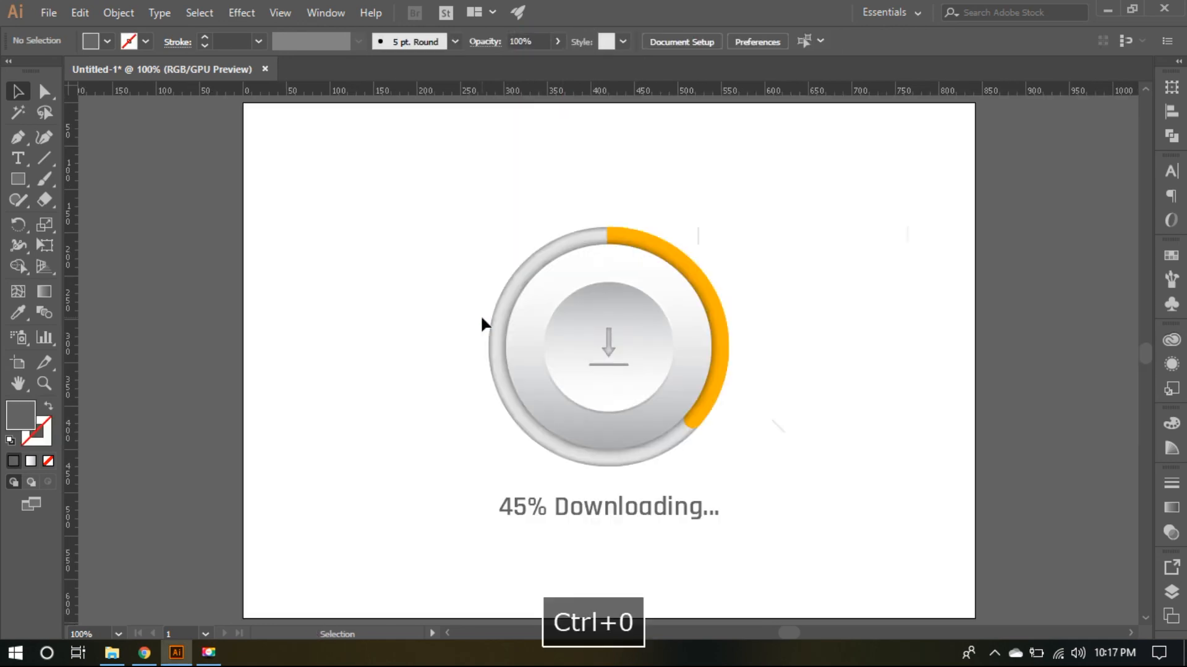